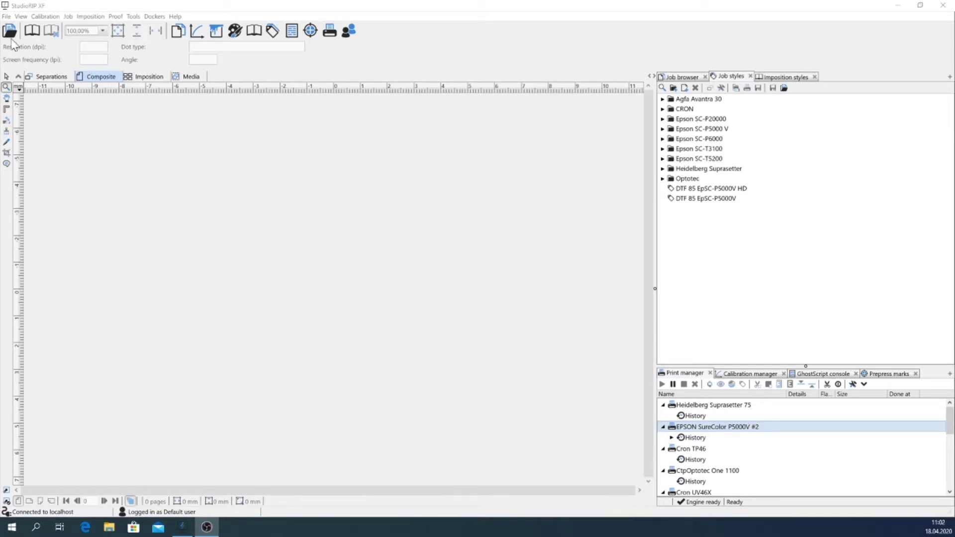
# Launch the Add Print Engine wizard and select the EPSON SureColor P5000V printer
pyautogui.click(6, 16)
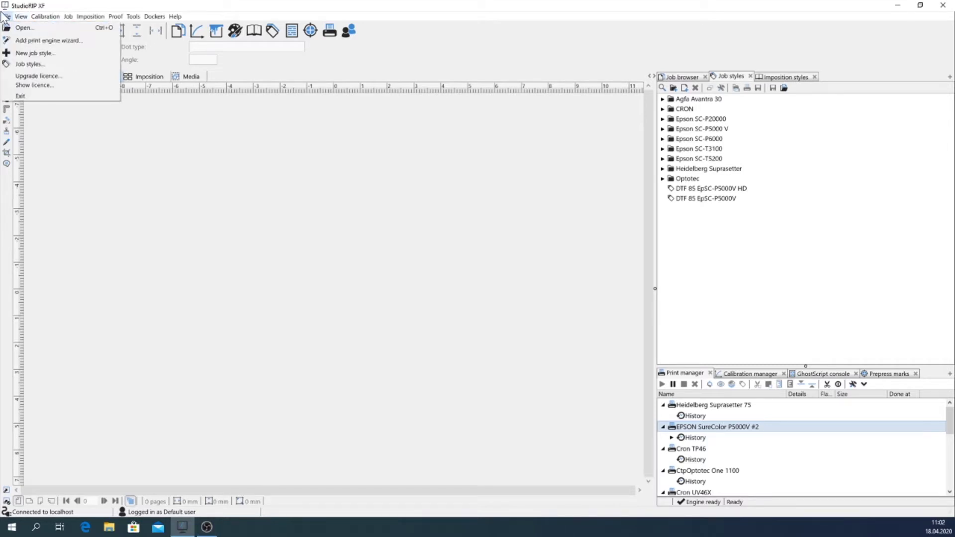
pyautogui.click(30, 42)
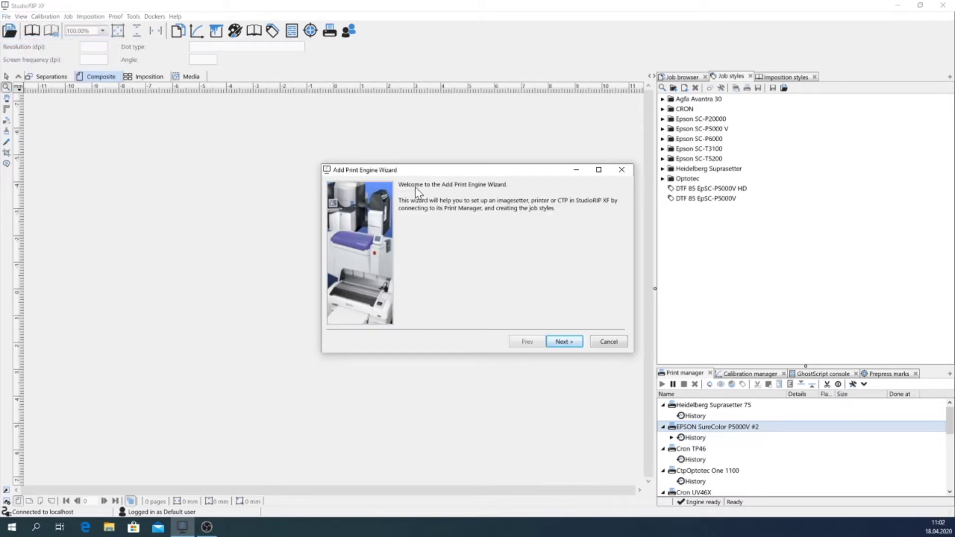
pyautogui.moveTo(422, 171); pyautogui.dragTo(374, 168)
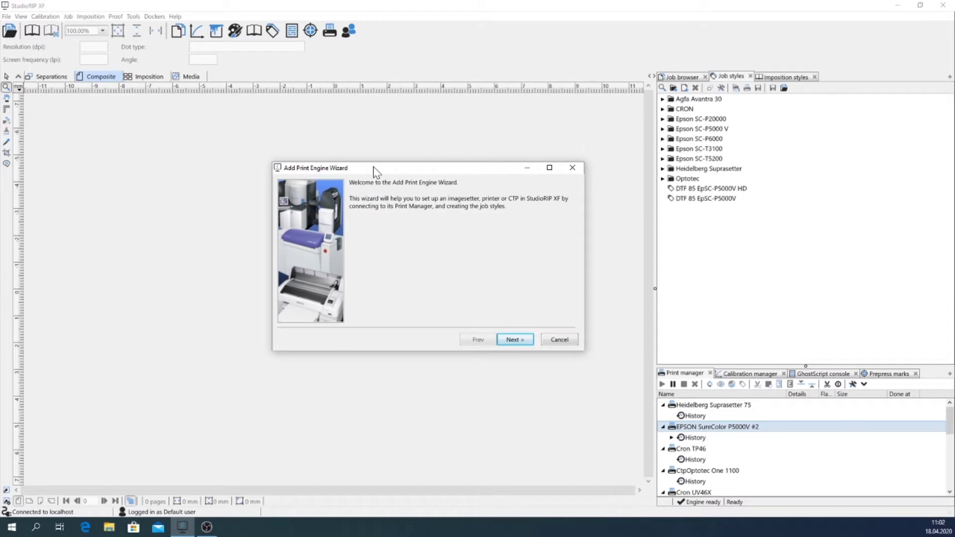
pyautogui.click(507, 340)
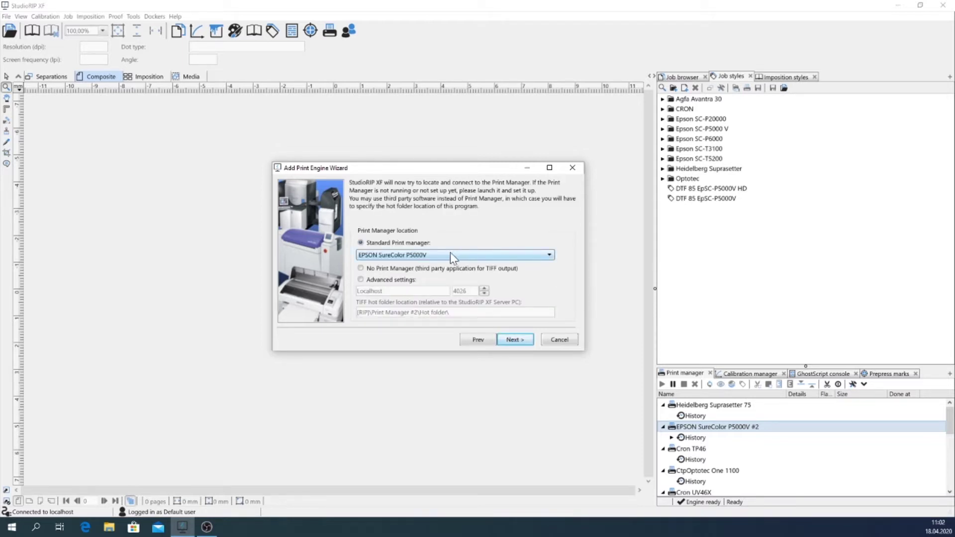
pyautogui.click(515, 339)
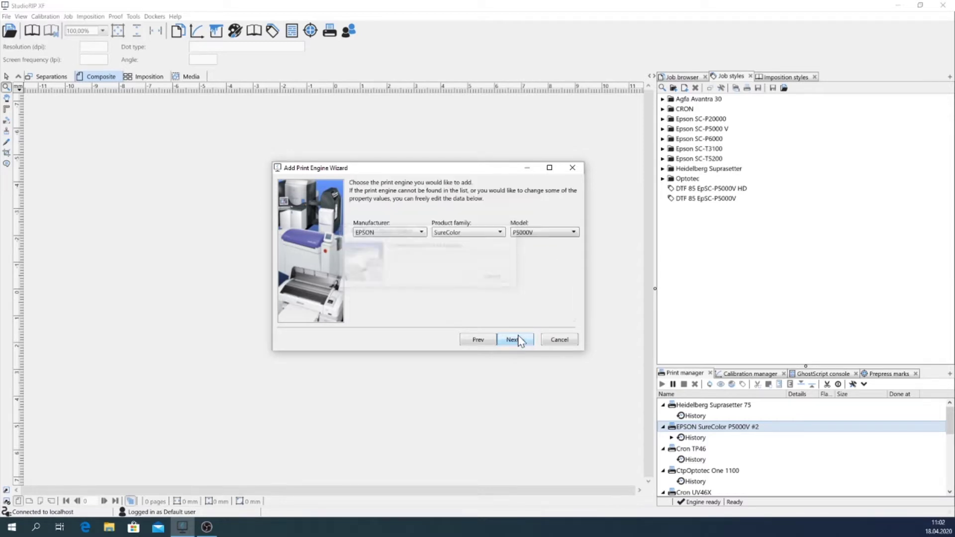
pyautogui.click(462, 232)
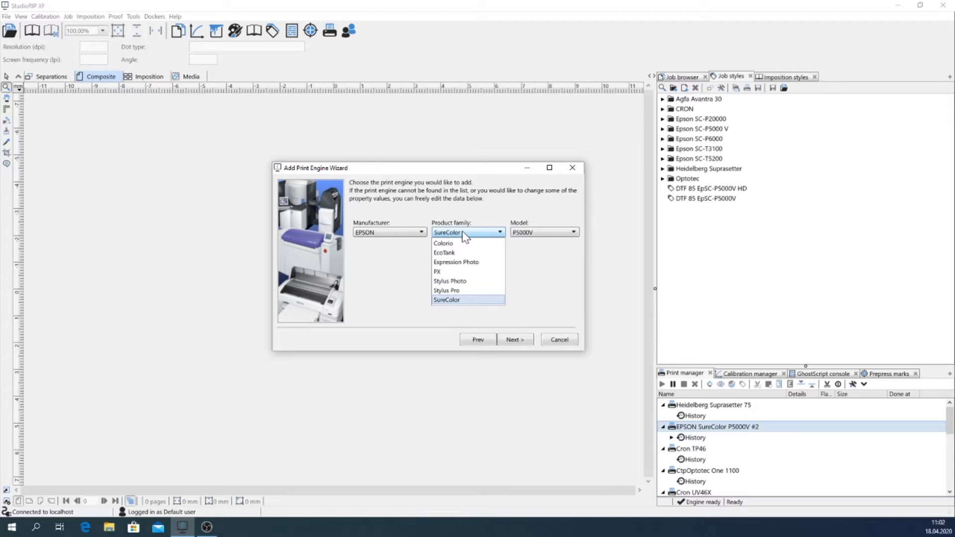
pyautogui.click(462, 231)
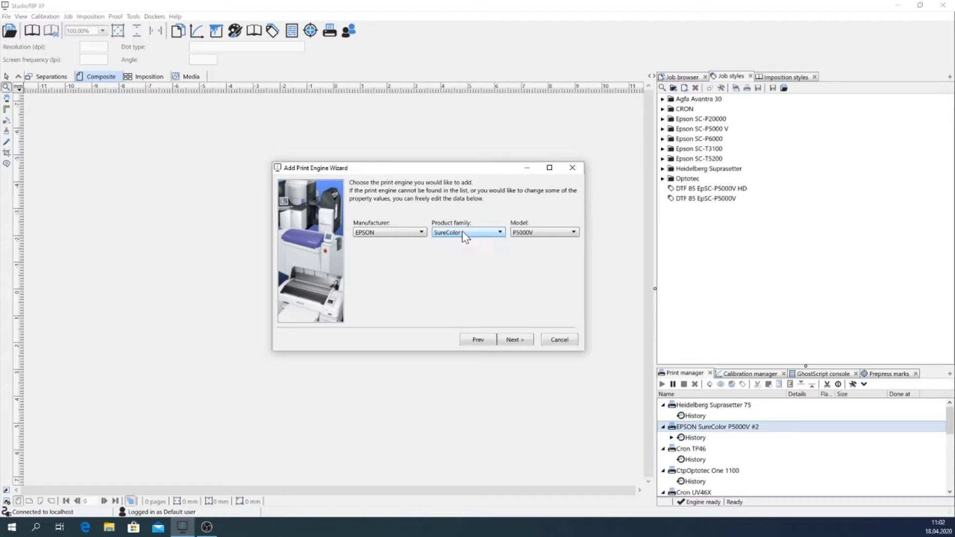
# Advance to the Droplet to Film settings and read its description (100 lpi, 610 mm roll)
pyautogui.click(511, 343)
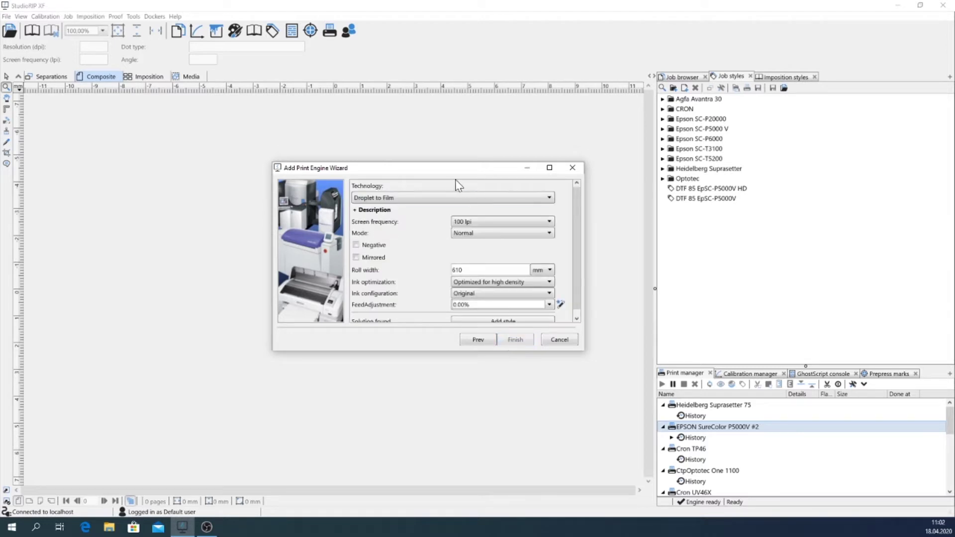
pyautogui.moveTo(436, 172); pyautogui.dragTo(438, 166)
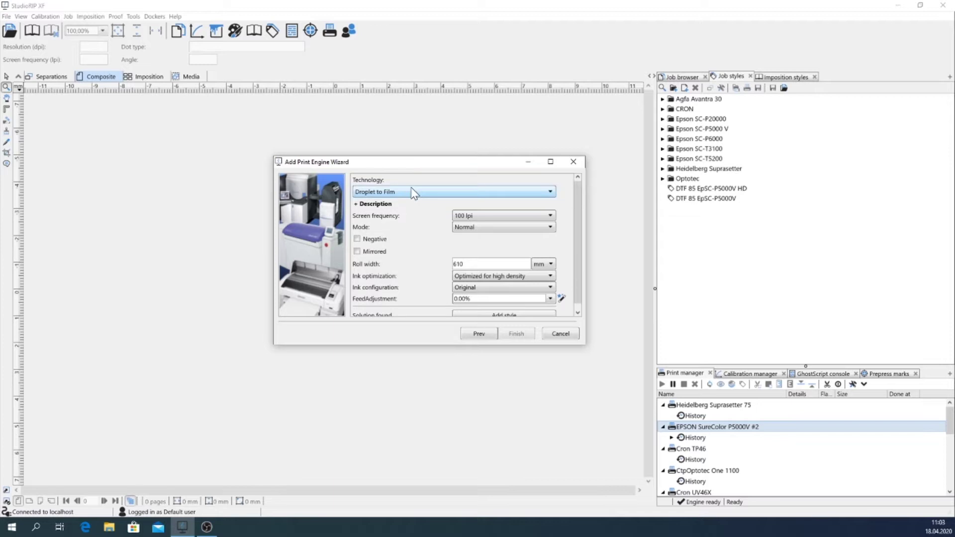
pyautogui.click(369, 208)
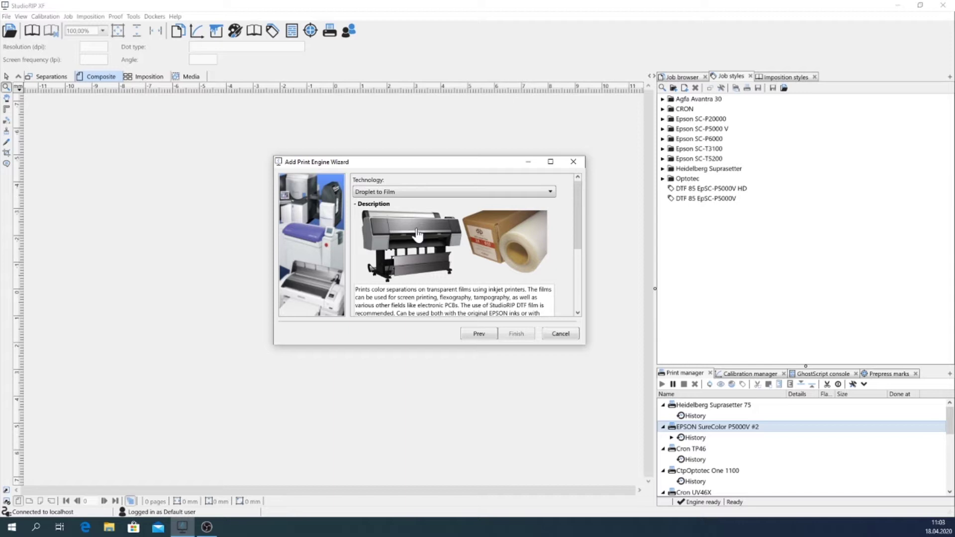
pyautogui.scroll(-5, 417, 234)
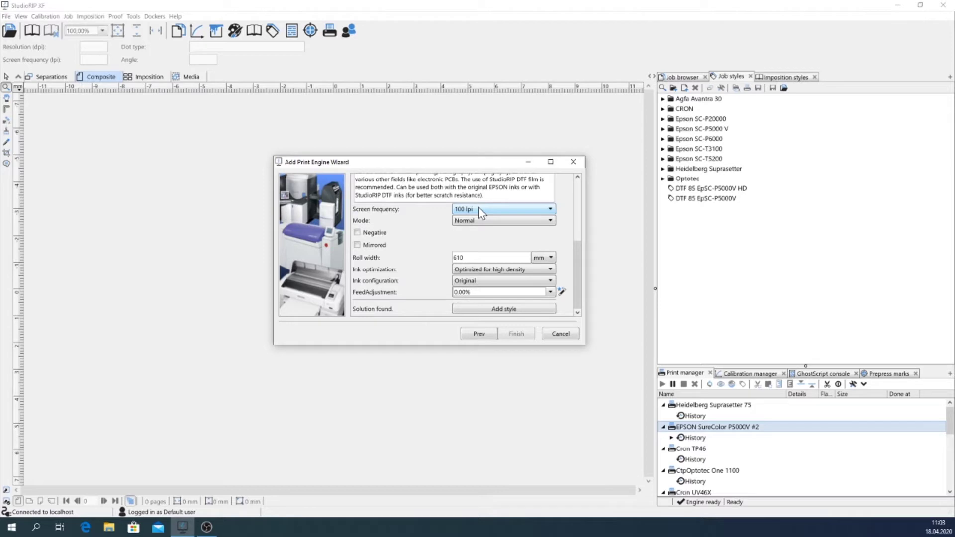
# Set 85 lpi screen frequency, Quality mode, 432 mm roll width and scratch-resistant ink optimization
pyautogui.click(479, 208)
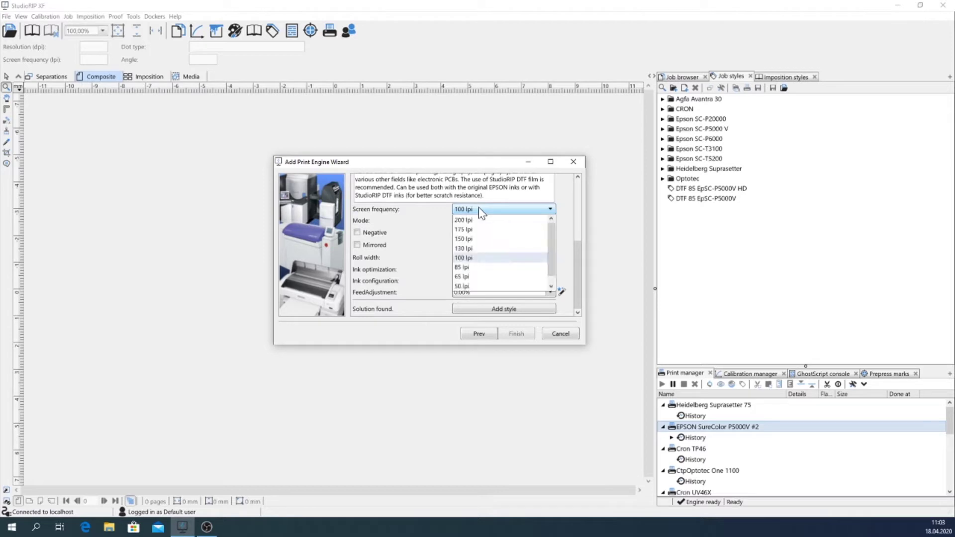
pyautogui.click(465, 268)
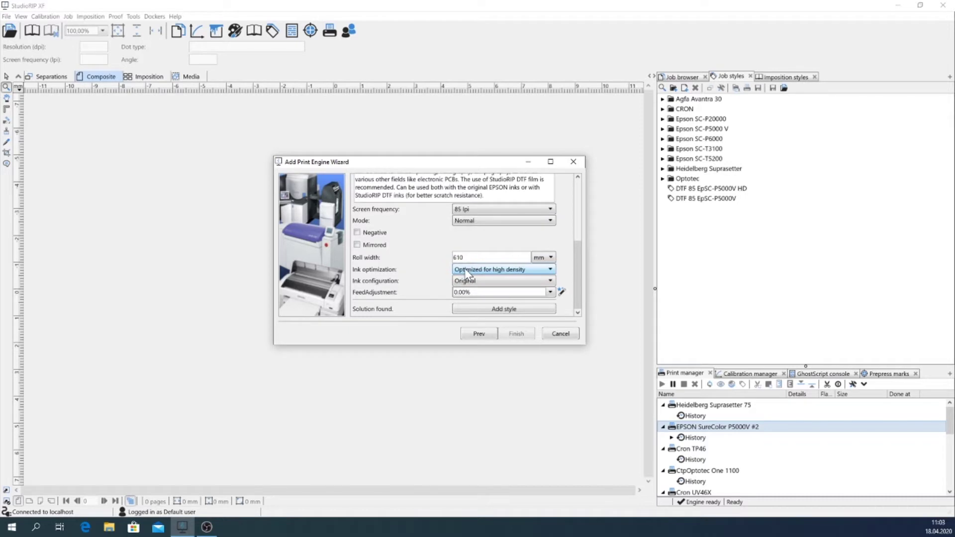
pyautogui.click(471, 223)
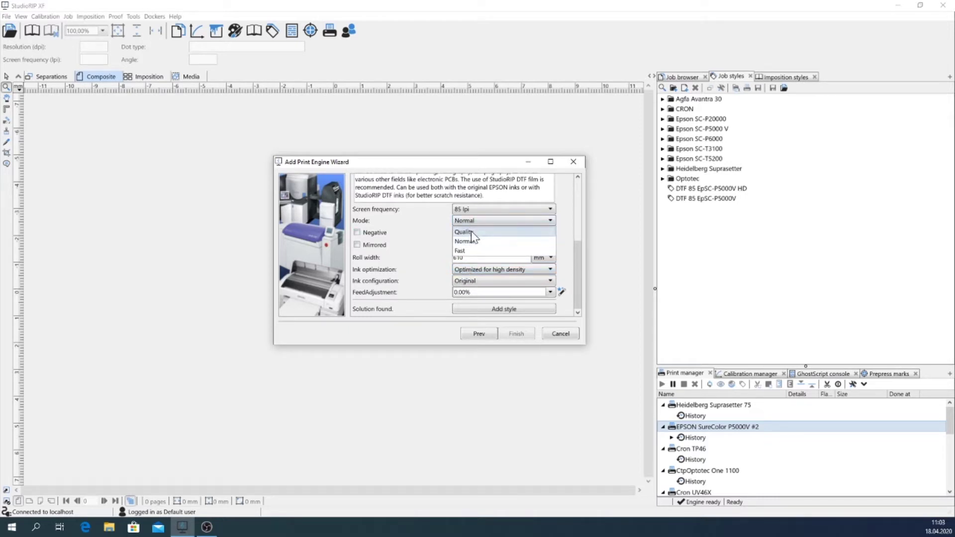
pyautogui.click(471, 231)
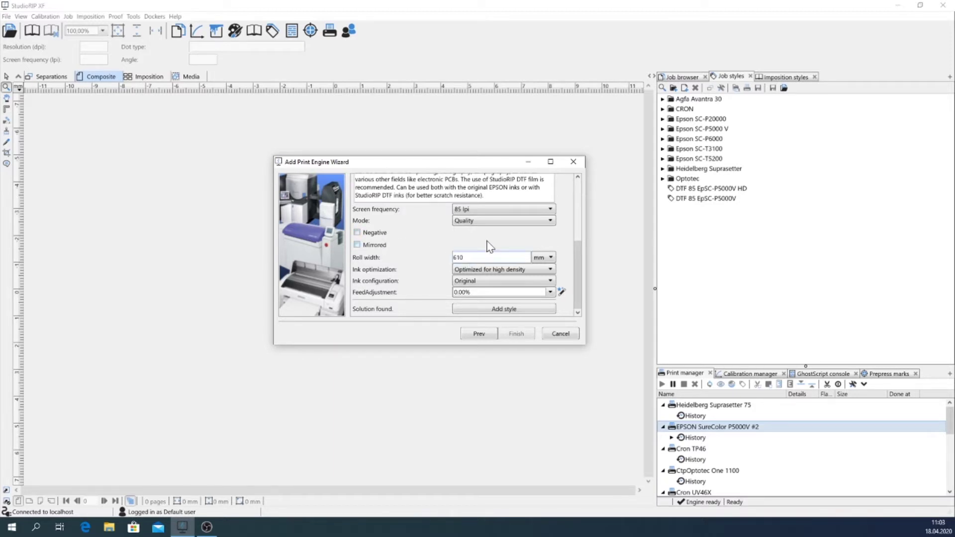
pyautogui.press('BackSpace')
pyautogui.press('BackSpace')
pyautogui.press('BackSpace')
pyautogui.write('432')
pyautogui.click(462, 271)
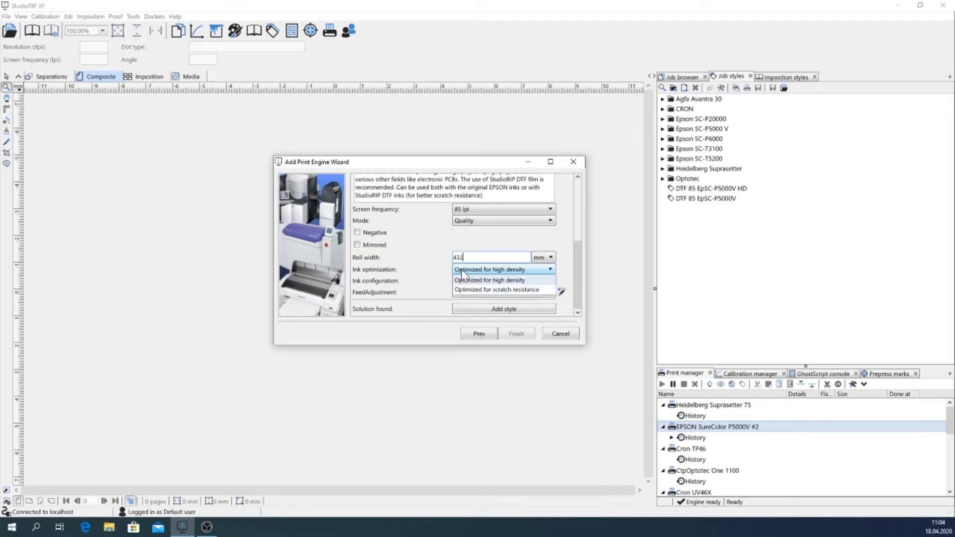
pyautogui.click(474, 291)
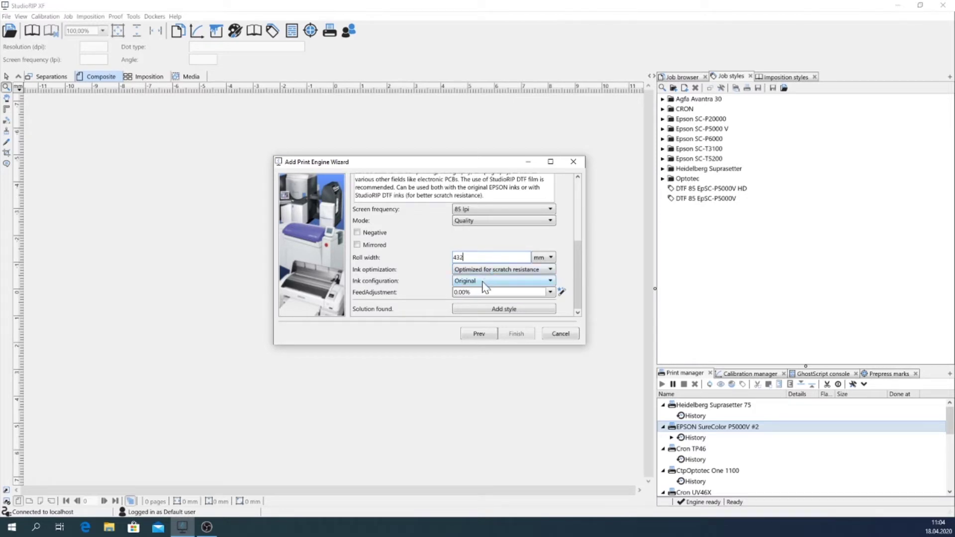
# Keep the Original ink configuration and set the feed adjustment to 0%
pyautogui.click(482, 282)
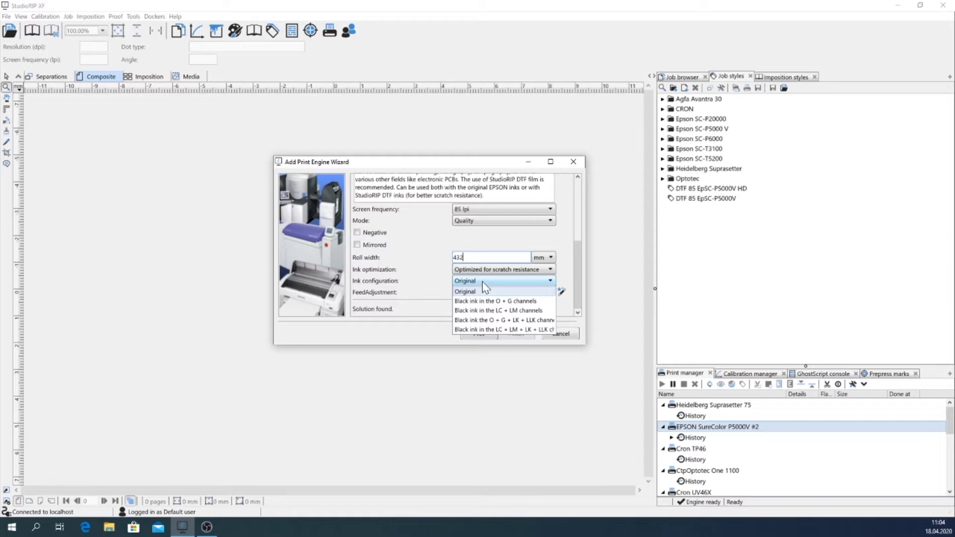
pyautogui.click(444, 281)
pyautogui.scroll(1, 467, 313)
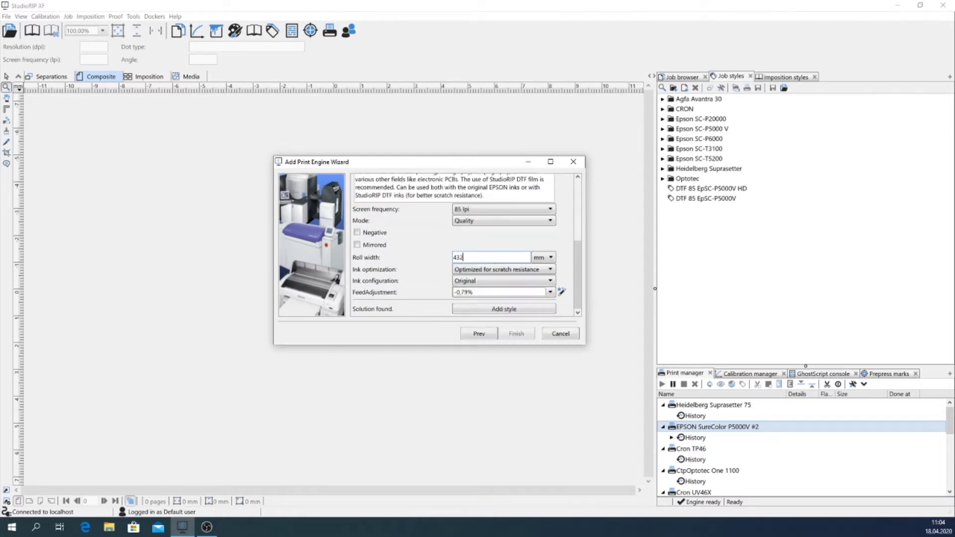
pyautogui.click(549, 292)
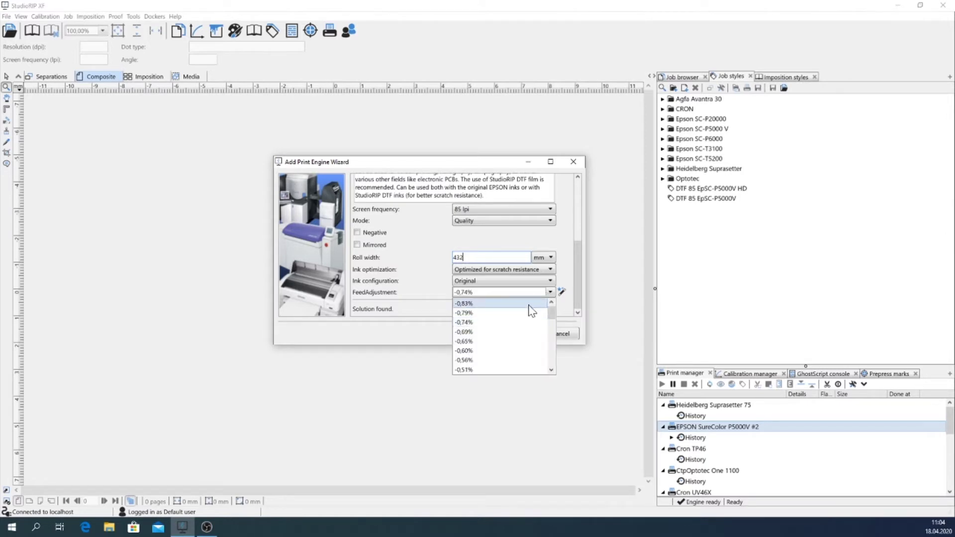
pyautogui.scroll(-4, 532, 311)
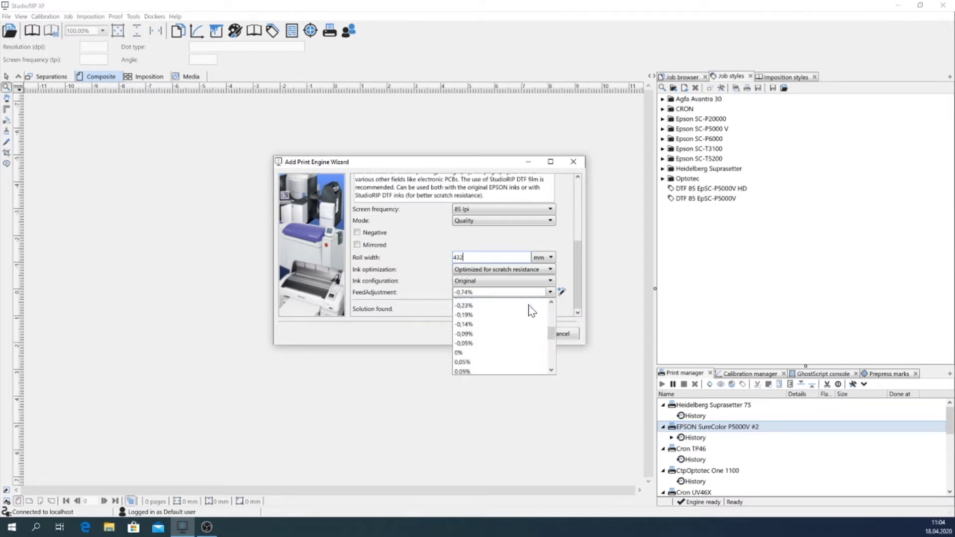
pyautogui.click(470, 352)
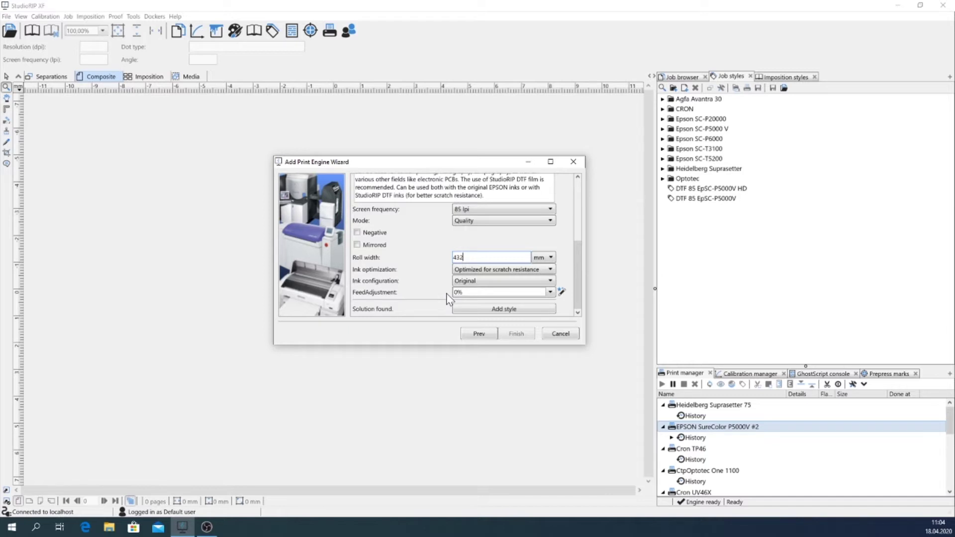
# Add the style, finish the wizard, and open the new DTF 85 job style's settings
pyautogui.click(514, 310)
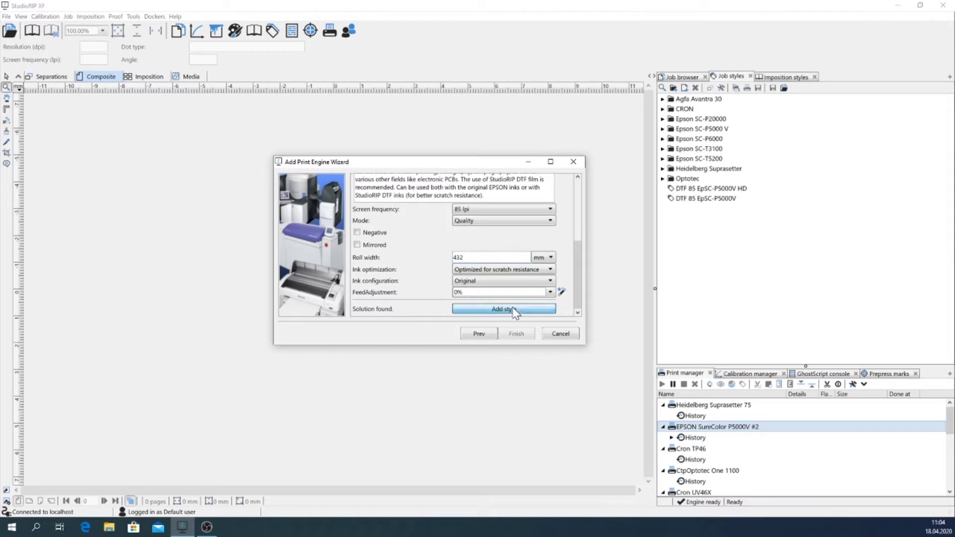
pyautogui.click(517, 334)
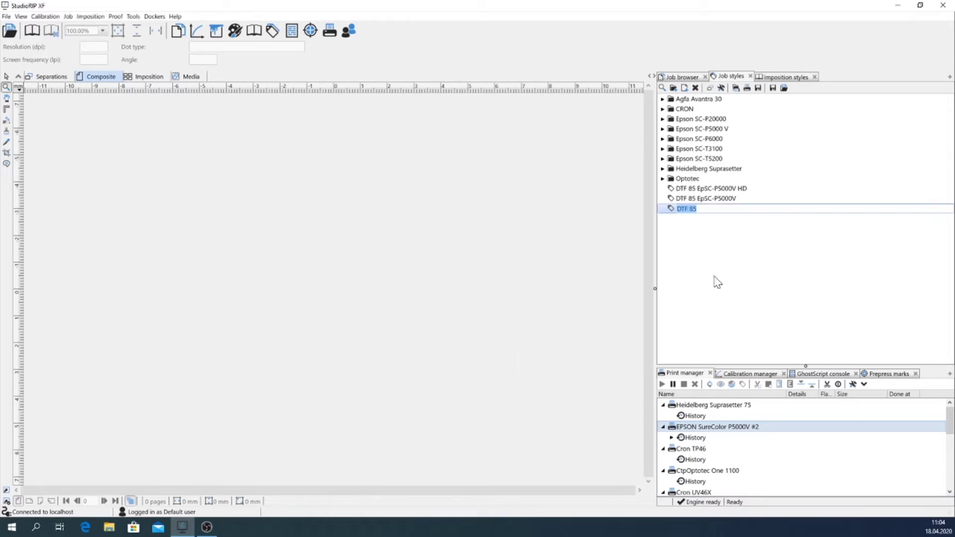
pyautogui.click(672, 210)
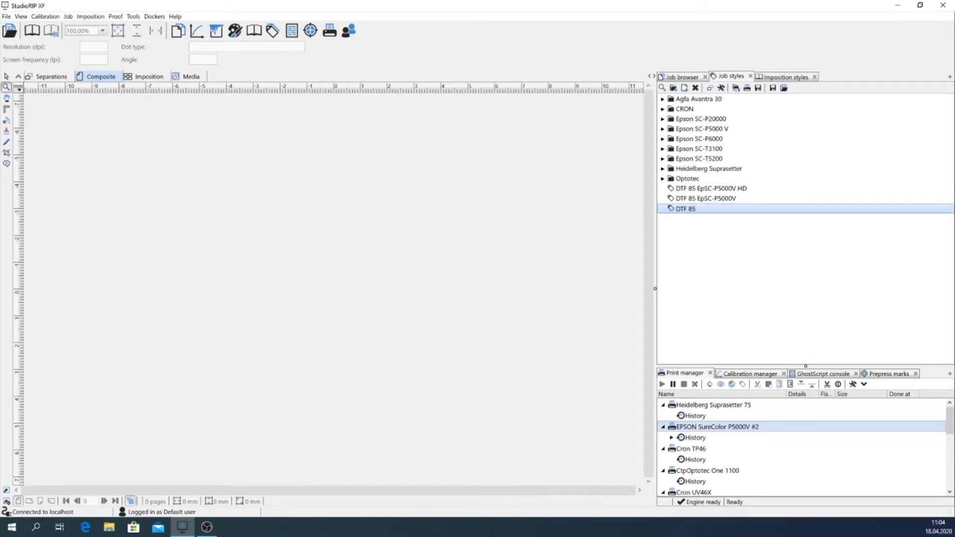
pyautogui.doubleClick(673, 211)
pyautogui.moveTo(439, 139); pyautogui.dragTo(380, 133)
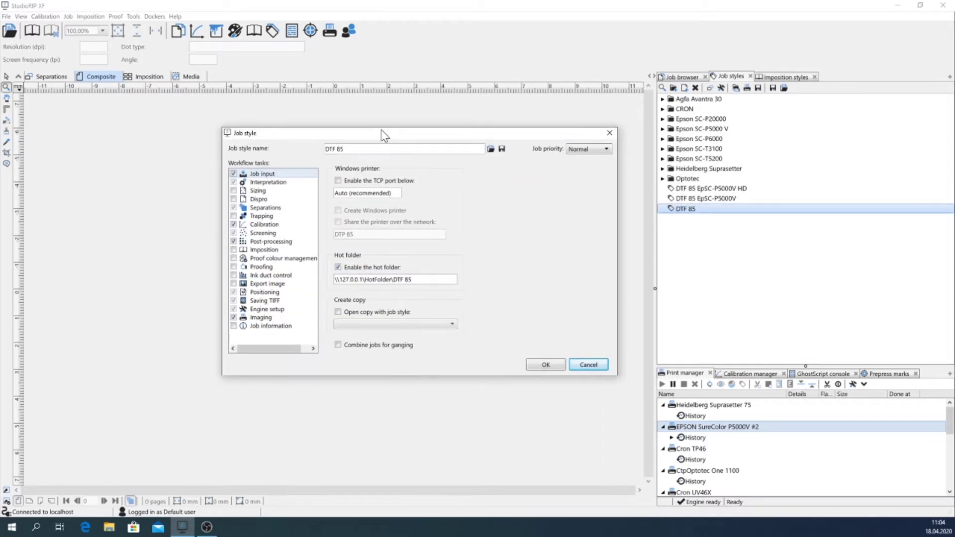
# Show the DTF 85 Screening settings and select the Alapértelmezett rács screen
pyautogui.click(271, 236)
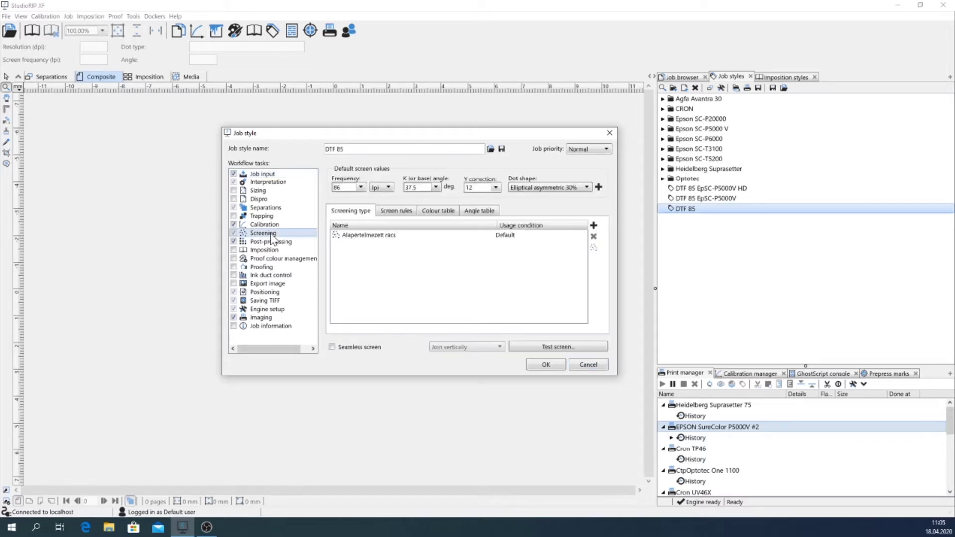
pyautogui.click(373, 238)
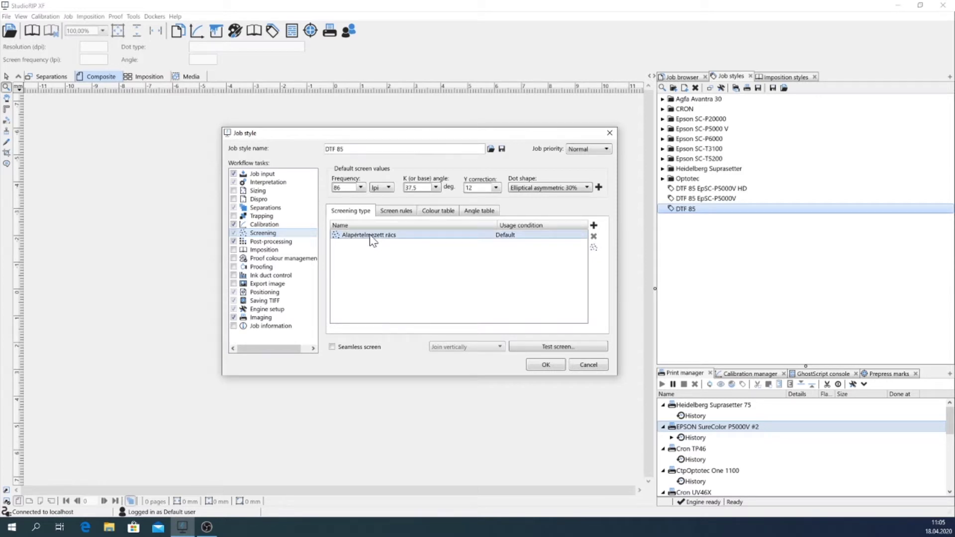
# Set Density modulation to OFF in the Alapértelmezett rács screen settings and confirm
pyautogui.doubleClick(372, 237)
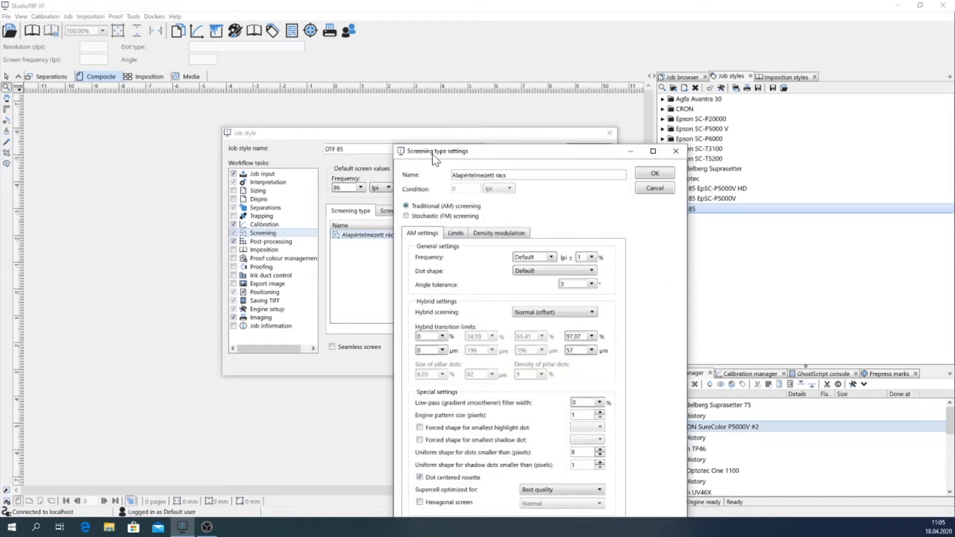
pyautogui.moveTo(433, 152); pyautogui.dragTo(394, 69)
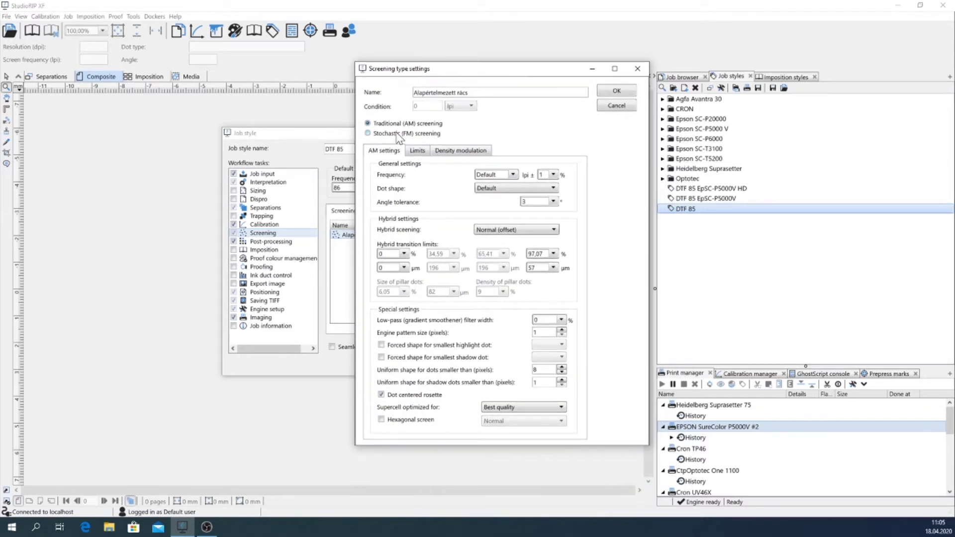
pyautogui.click(454, 152)
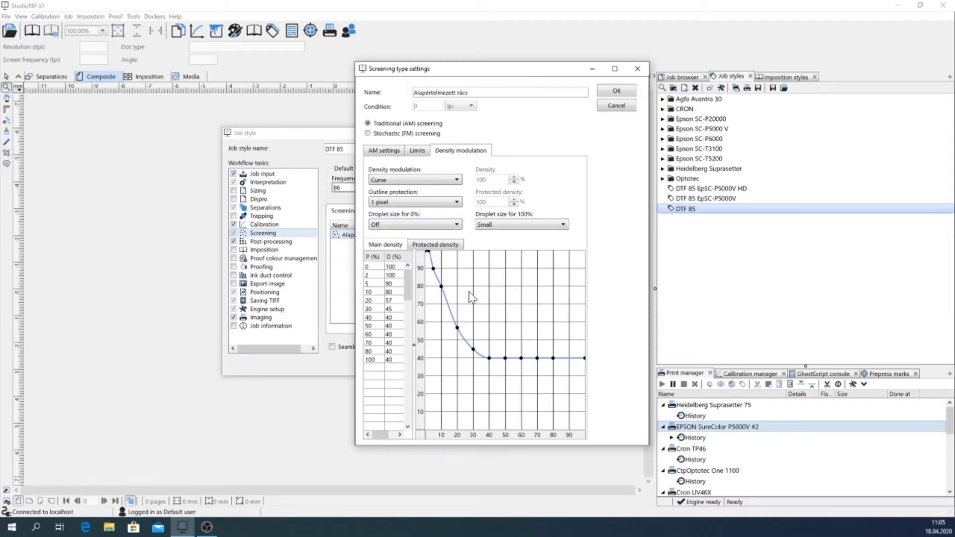
pyautogui.click(429, 180)
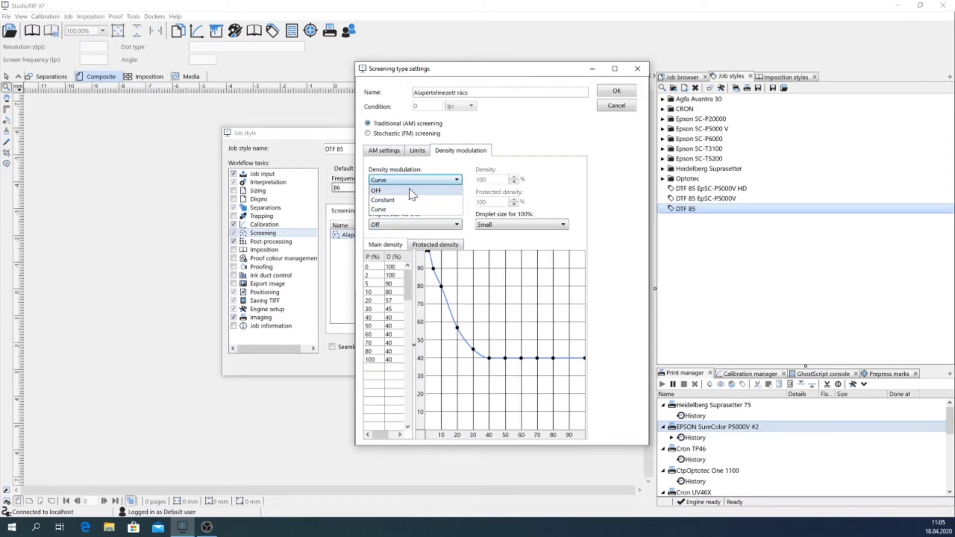
pyautogui.click(409, 192)
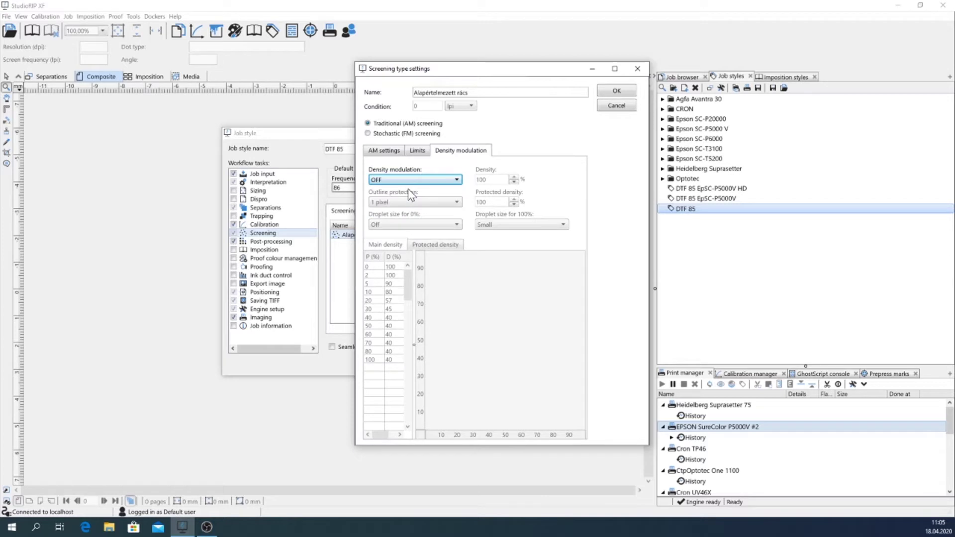
pyautogui.click(416, 151)
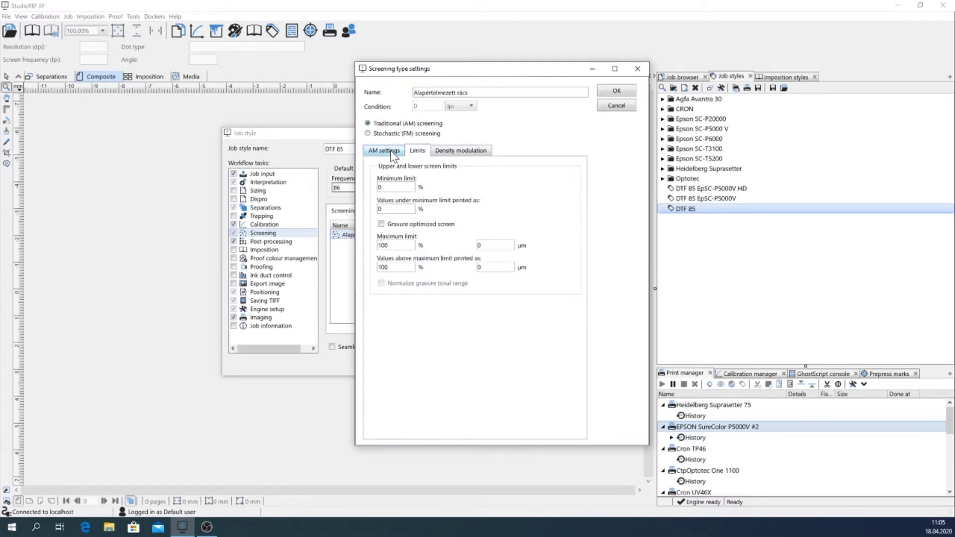
pyautogui.click(391, 152)
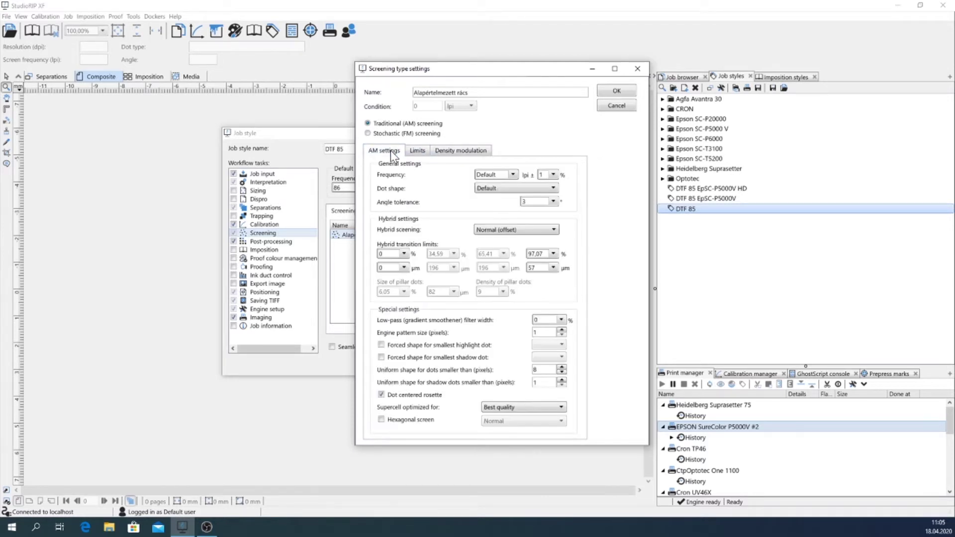
pyautogui.click(616, 91)
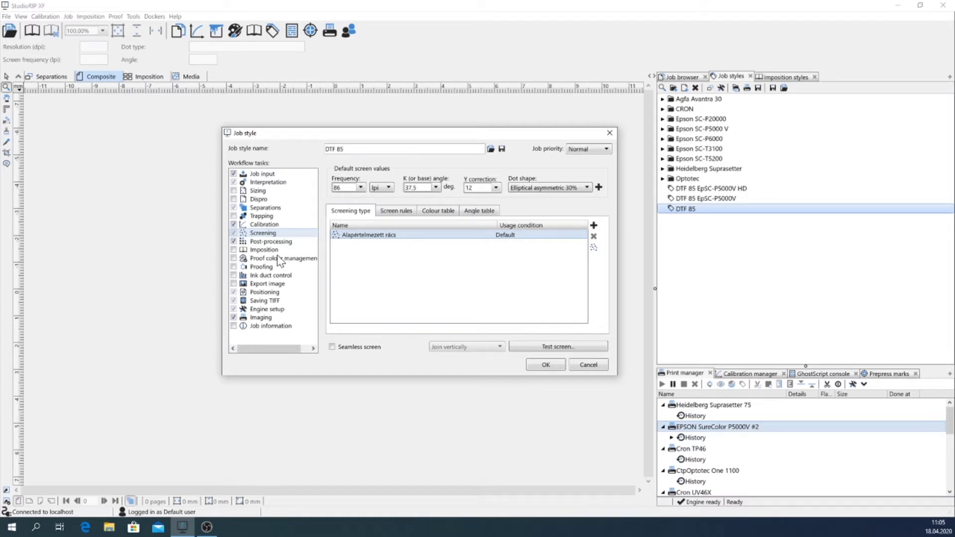
# Review the Saving TIFF settings, then browse the Engine setup parameter table
pyautogui.click(266, 301)
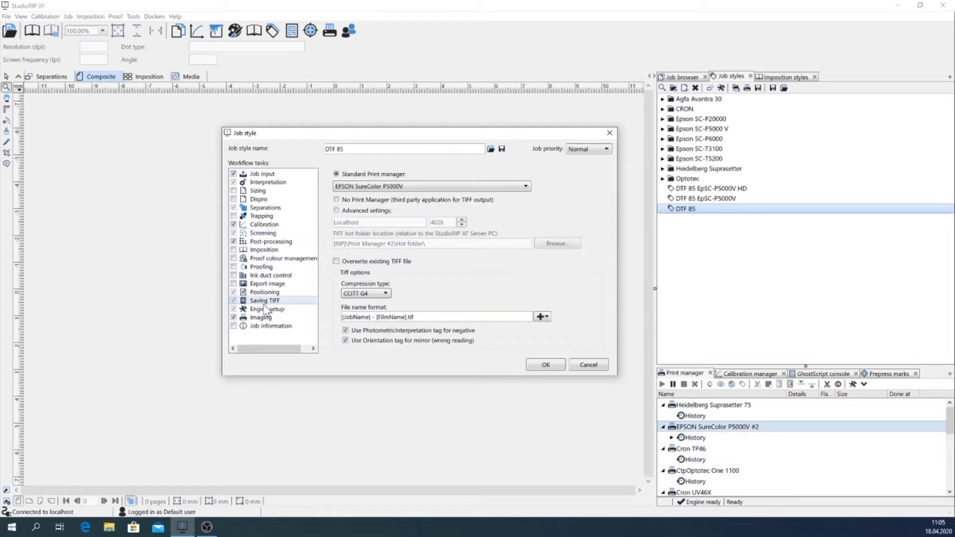
pyautogui.click(263, 309)
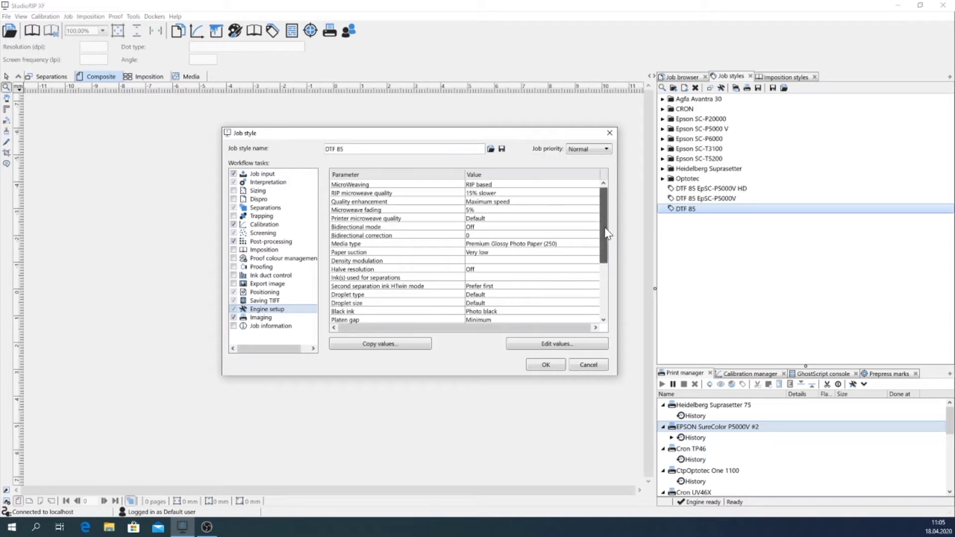
pyautogui.moveTo(607, 233); pyautogui.dragTo(598, 254)
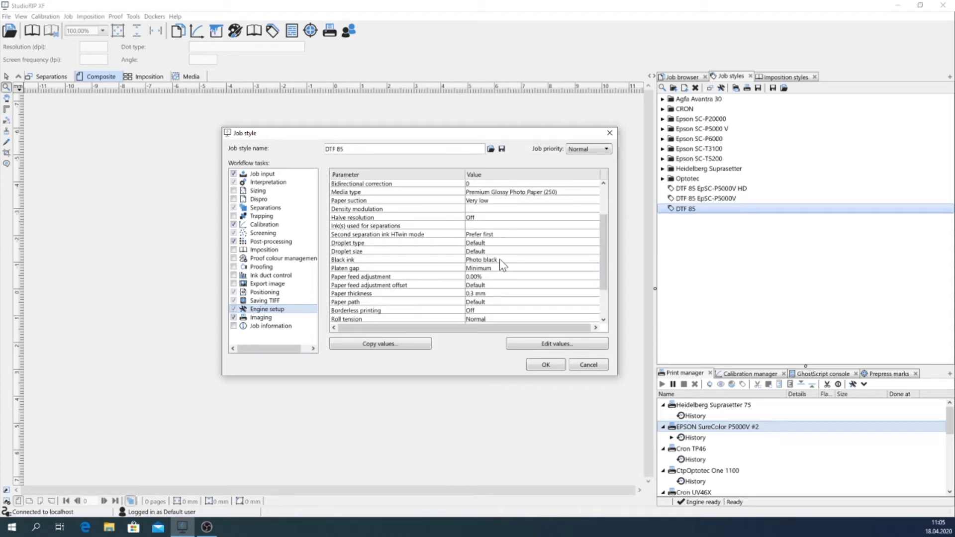
pyautogui.scroll(2, 513, 301)
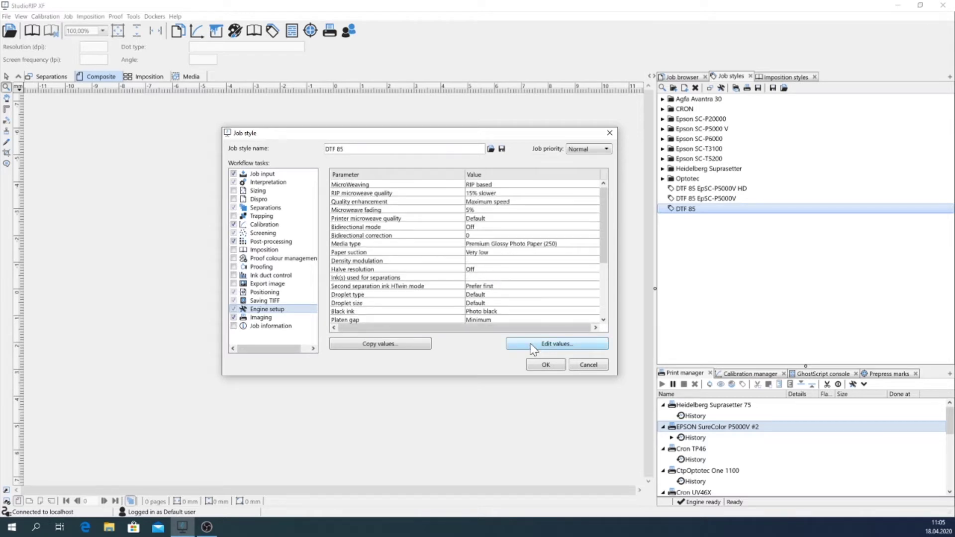
# Set the printer's ink density modulation to Constant with a density of 62%
pyautogui.click(531, 346)
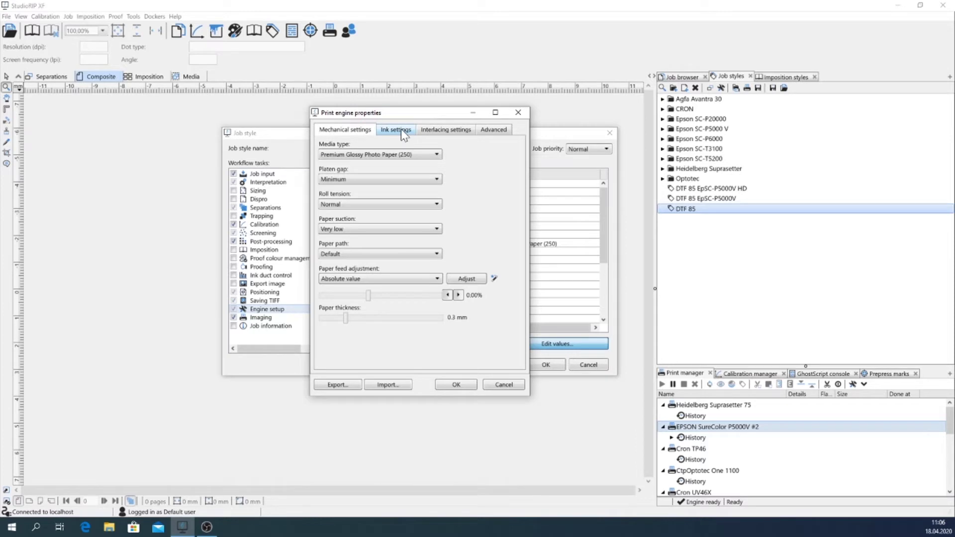
pyautogui.click(401, 129)
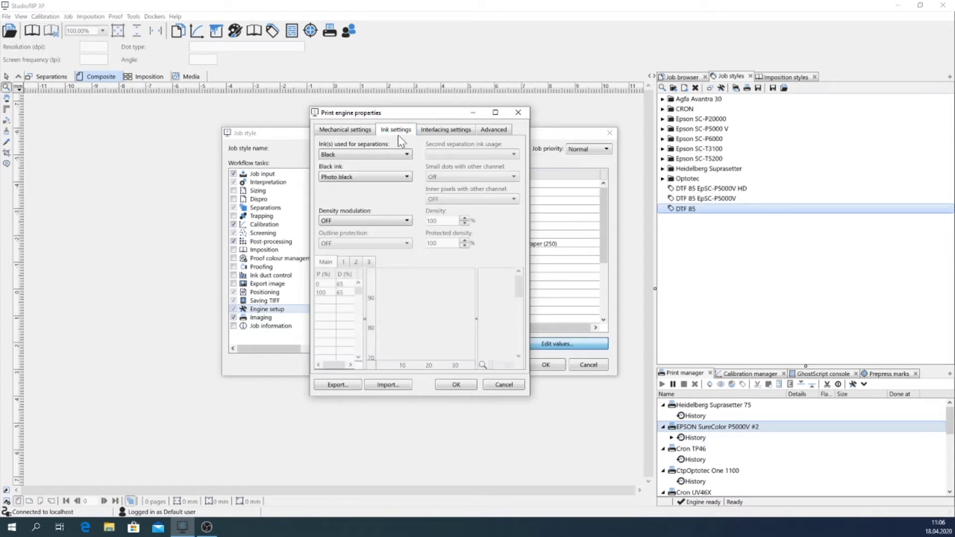
pyautogui.click(351, 223)
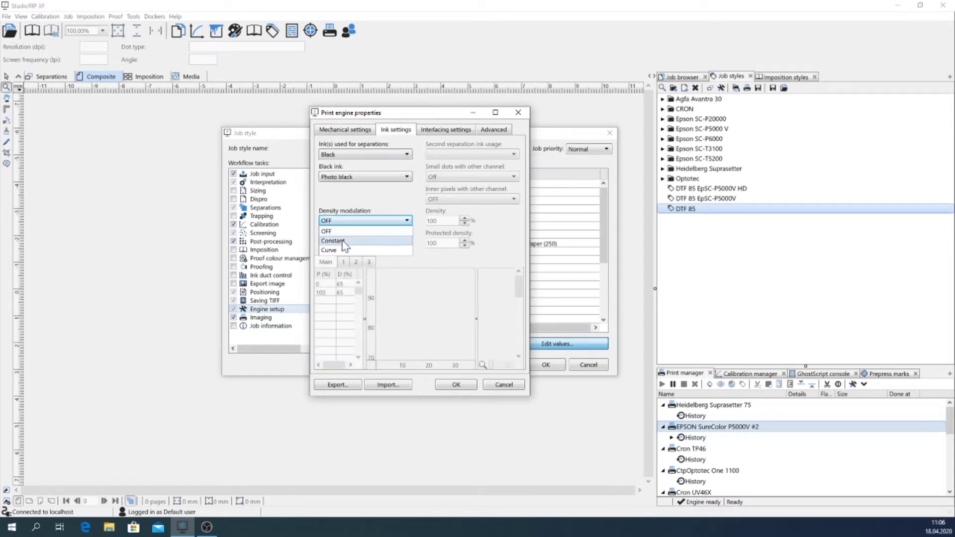
pyautogui.click(343, 241)
pyautogui.click(436, 221)
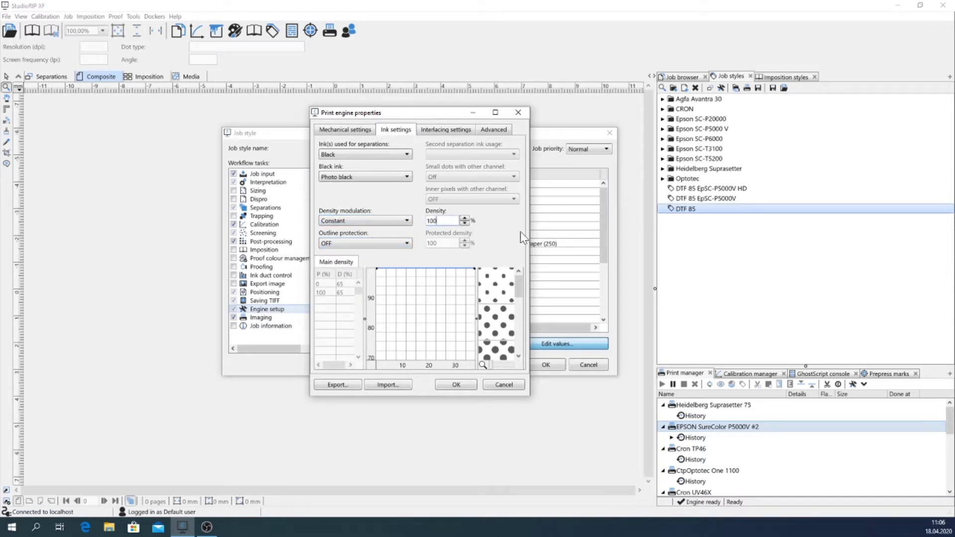
pyautogui.press('BackSpace')
pyautogui.press('BackSpace')
pyautogui.press('BackSpace')
pyautogui.write('62')
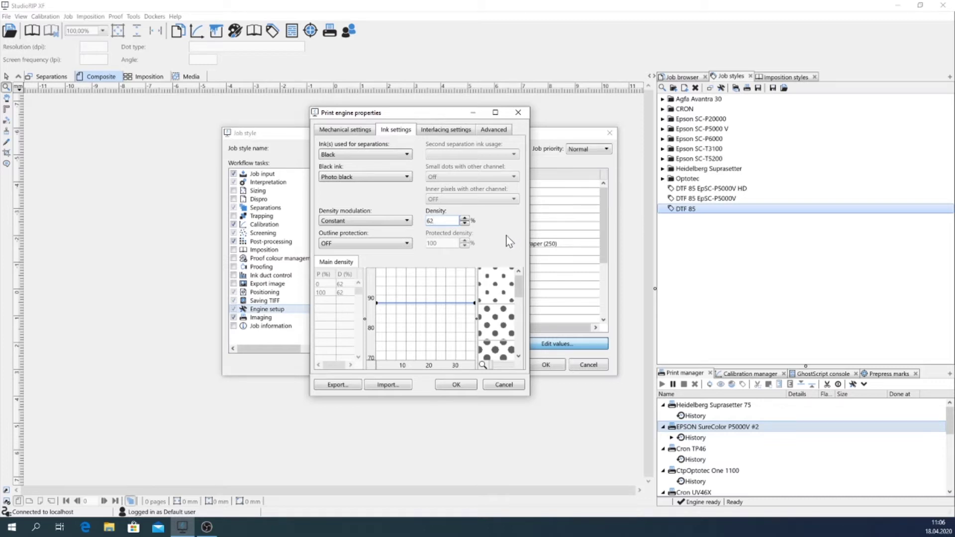
pyautogui.click(467, 386)
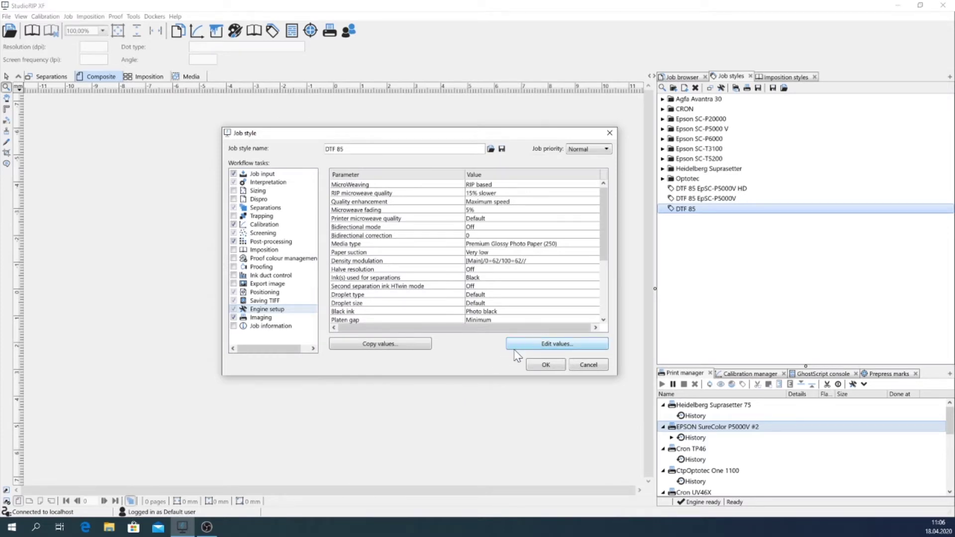
# Save the DTF 85 style and print a calibration page held back from output, then view the job list
pyautogui.click(547, 366)
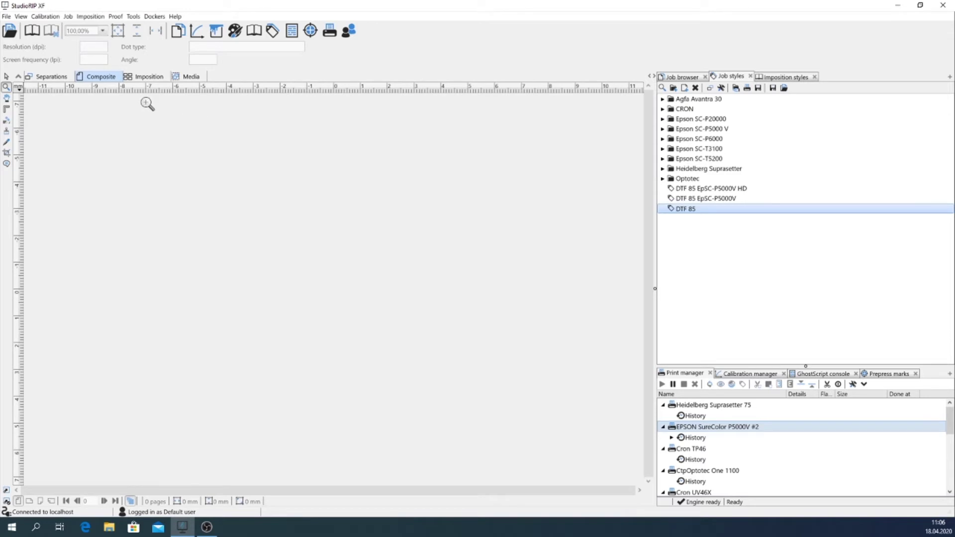
pyautogui.click(43, 15)
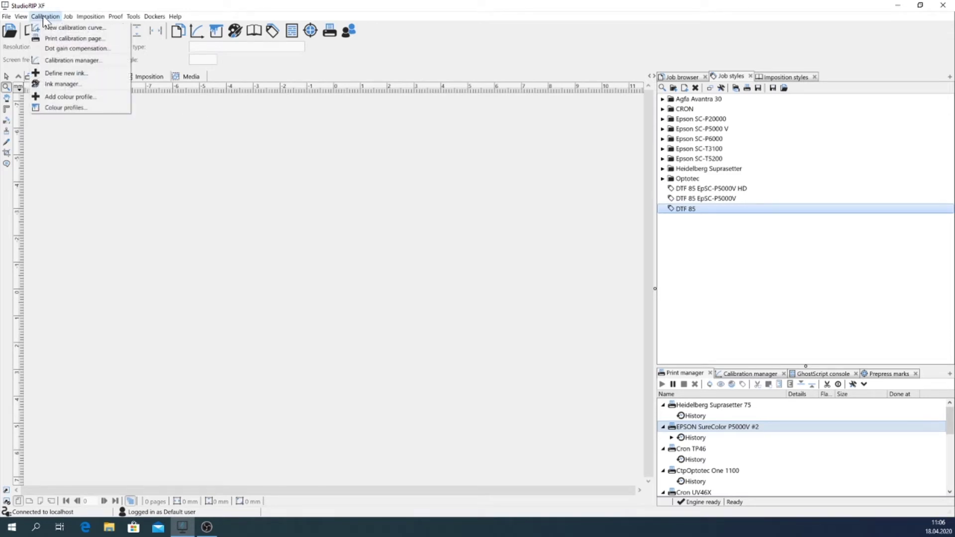
pyautogui.click(55, 39)
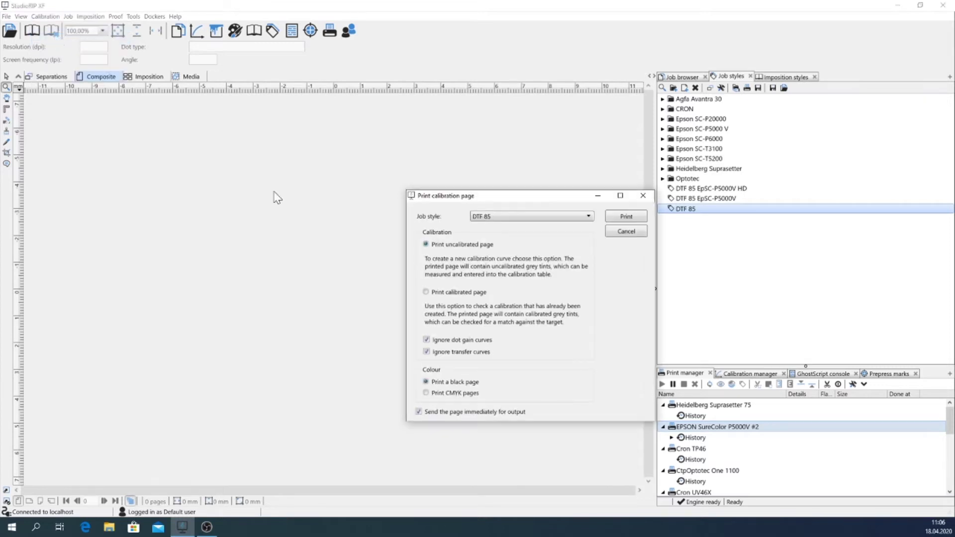
pyautogui.moveTo(463, 199); pyautogui.dragTo(387, 158)
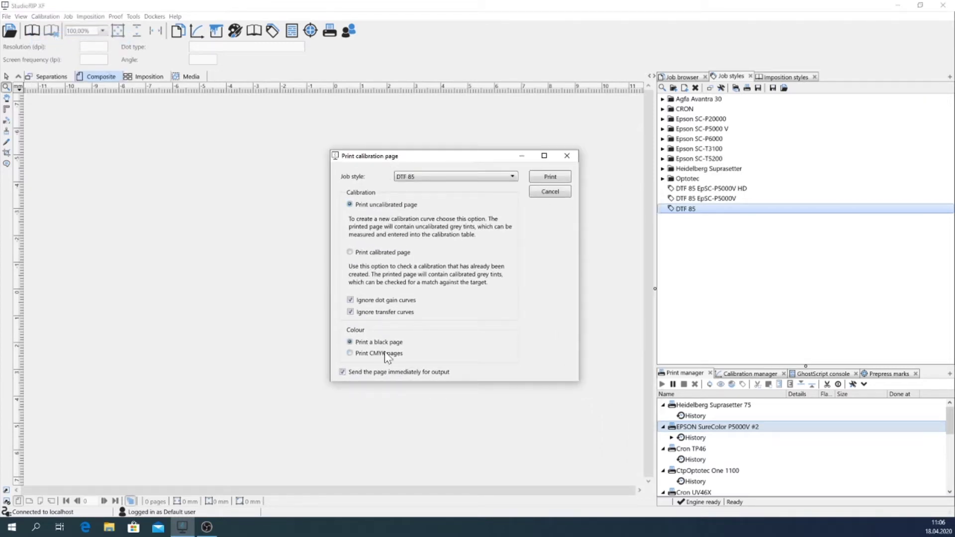
pyautogui.click(342, 372)
pyautogui.click(547, 178)
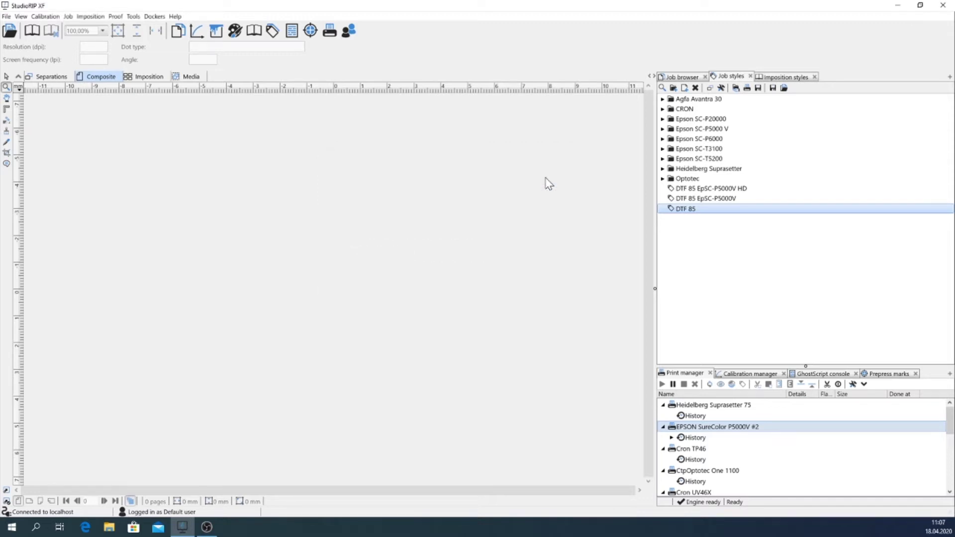
pyautogui.click(682, 77)
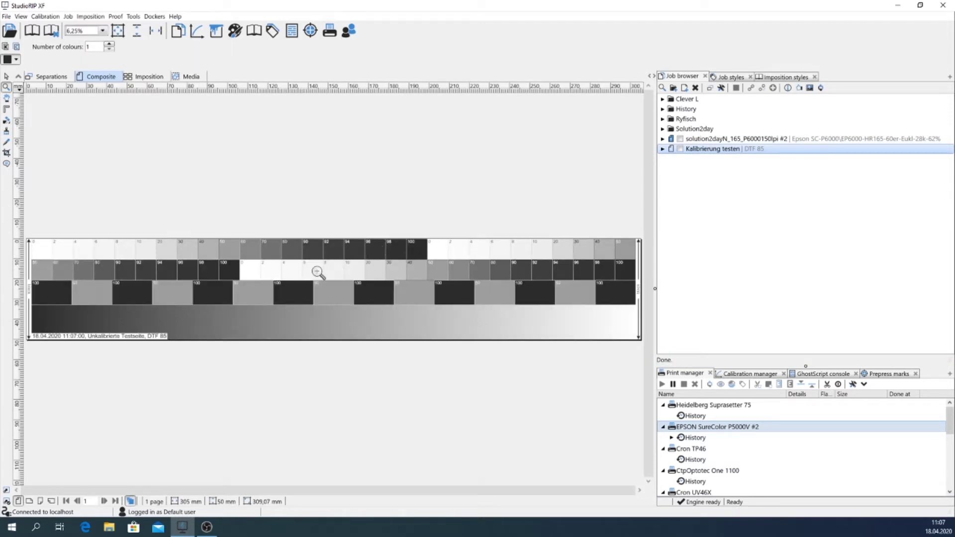
# Zoom into the test strip's grey patches to inspect the halftone dots, then zoom back out
pyautogui.moveTo(340, 267); pyautogui.dragTo(382, 293)
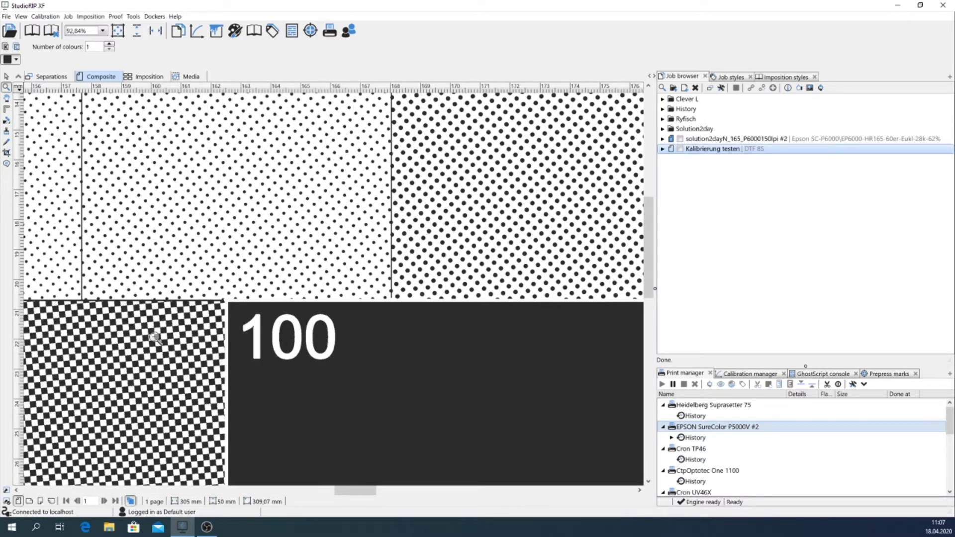
pyautogui.scroll(3, 271, 269)
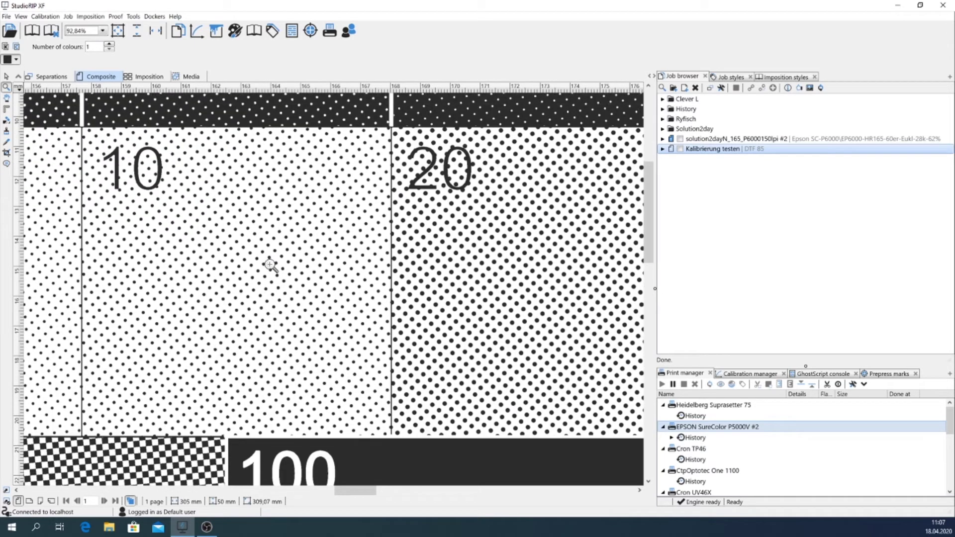
pyautogui.scroll(-5, 271, 266)
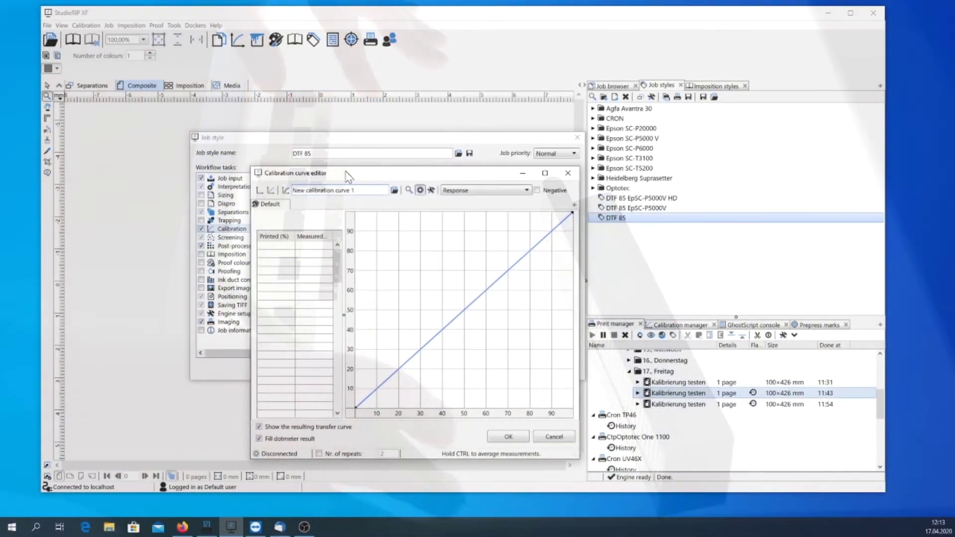
# Move the curve editor aside and name the curve 'DTF 85 Ep5000V-HR165-2880dpi'
pyautogui.moveTo(348, 176); pyautogui.dragTo(291, 186)
pyautogui.write('DTF')
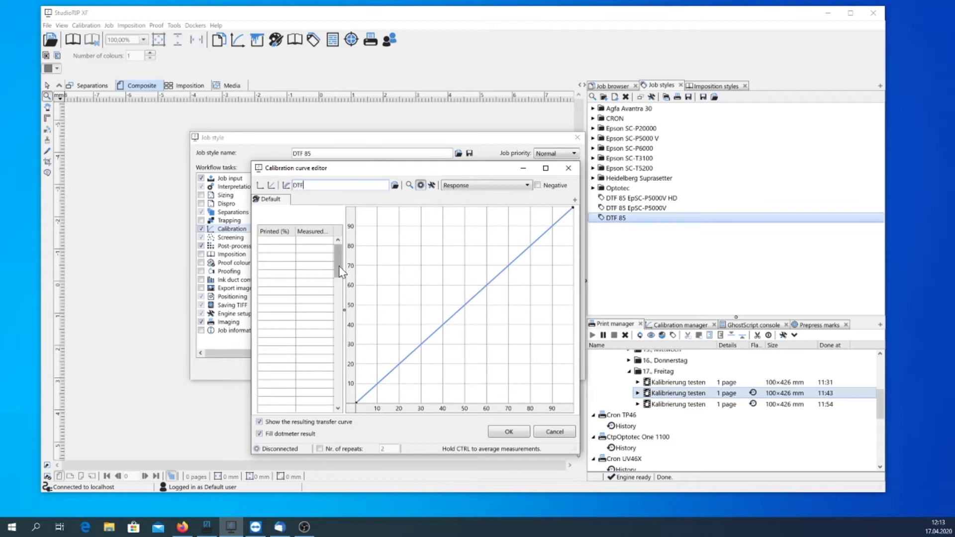
pyautogui.write(' 85 Ep5000V-HR165-2880dpi')
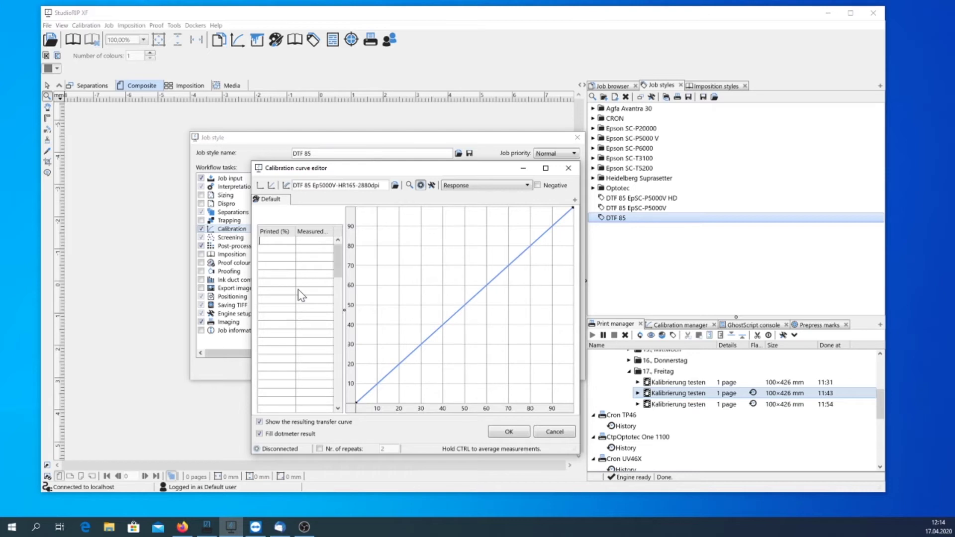
# Enter the first measured pairs 2→4, 4→7 and 6→10 in the Printed/Measured table
pyautogui.write('2 ')
pyautogui.write('4')
pyautogui.press('Tab')
pyautogui.write('4')
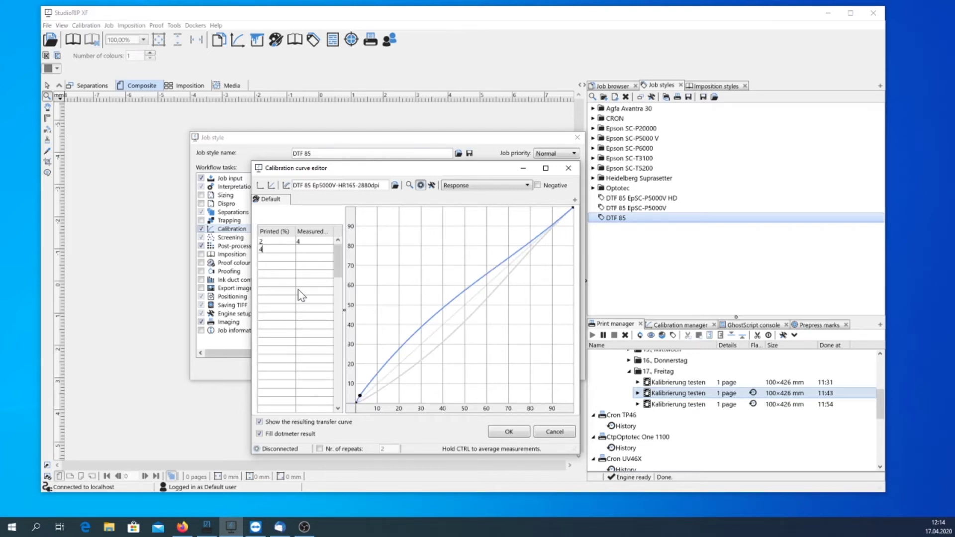
pyautogui.press('Tab')
pyautogui.write('7')
pyautogui.press('Tab')
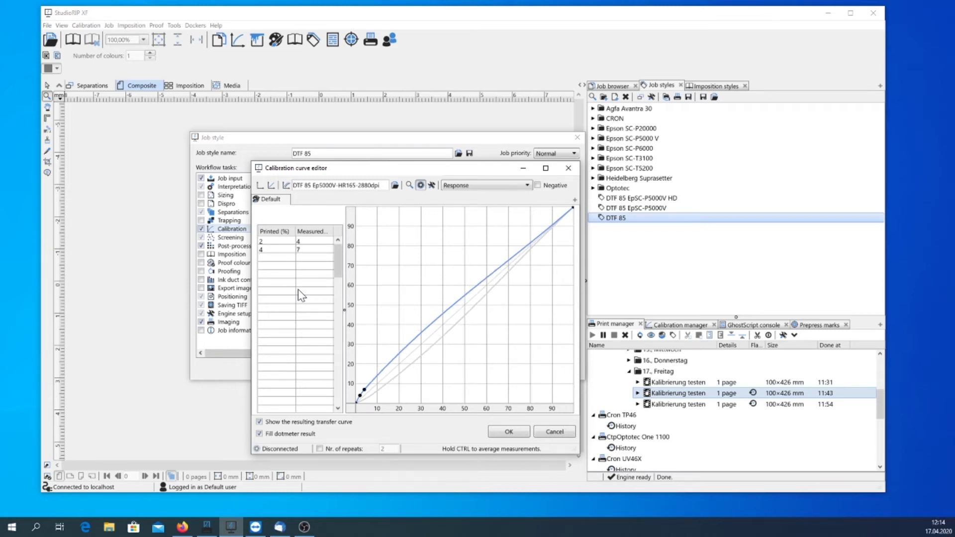
pyautogui.write('6 10')
pyautogui.press('Tab')
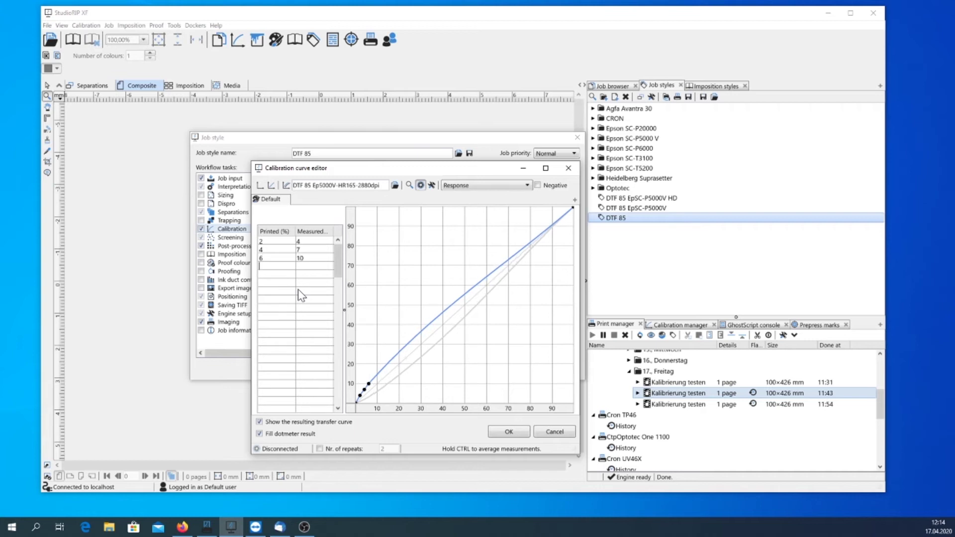
# Enter pairs 8→14, 10→16, 20→30 and 40→42, then recheck the 20% row
pyautogui.write('8')
pyautogui.press('Tab')
pyautogui.press('Tab')
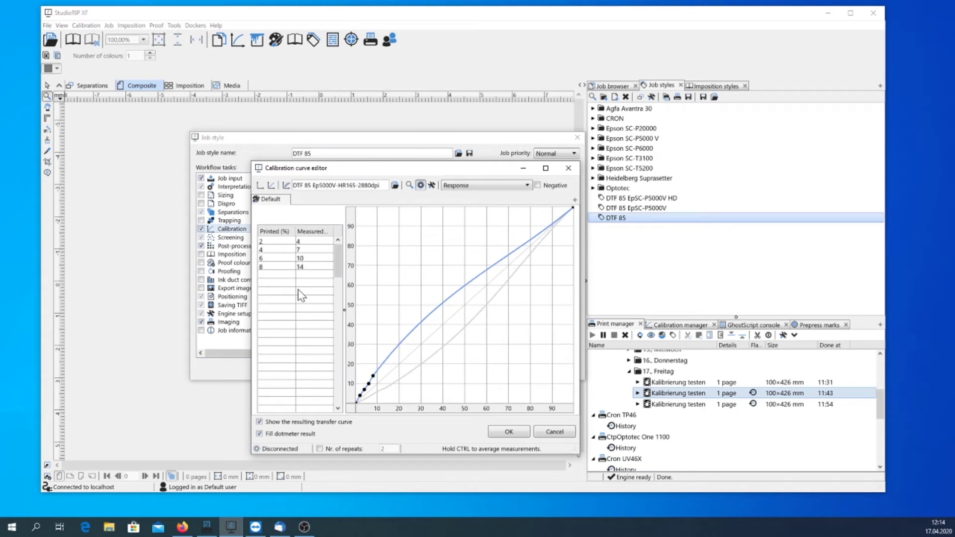
pyautogui.write('10')
pyautogui.press('Tab')
pyautogui.write('16')
pyautogui.press('Tab')
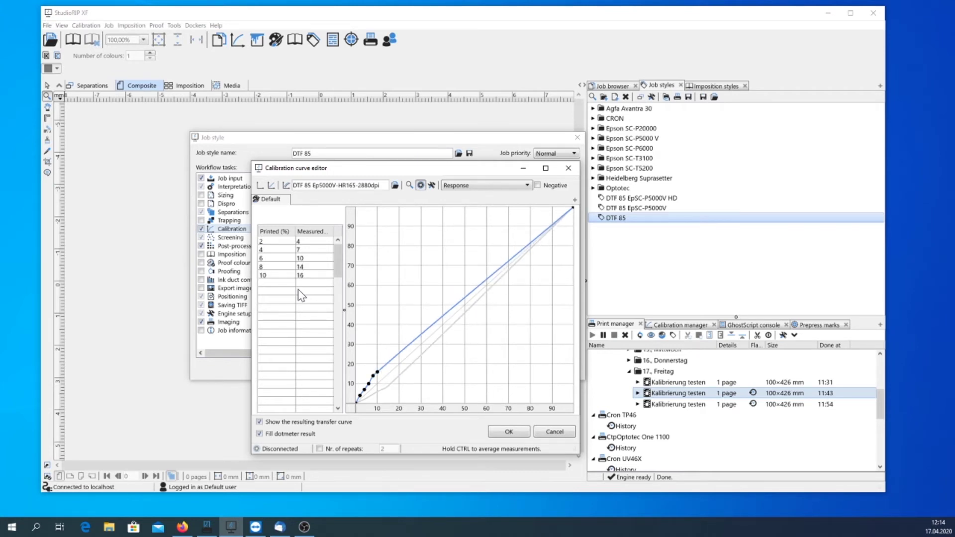
pyautogui.write('20')
pyautogui.press('Tab')
pyautogui.write('30')
pyautogui.press('Tab')
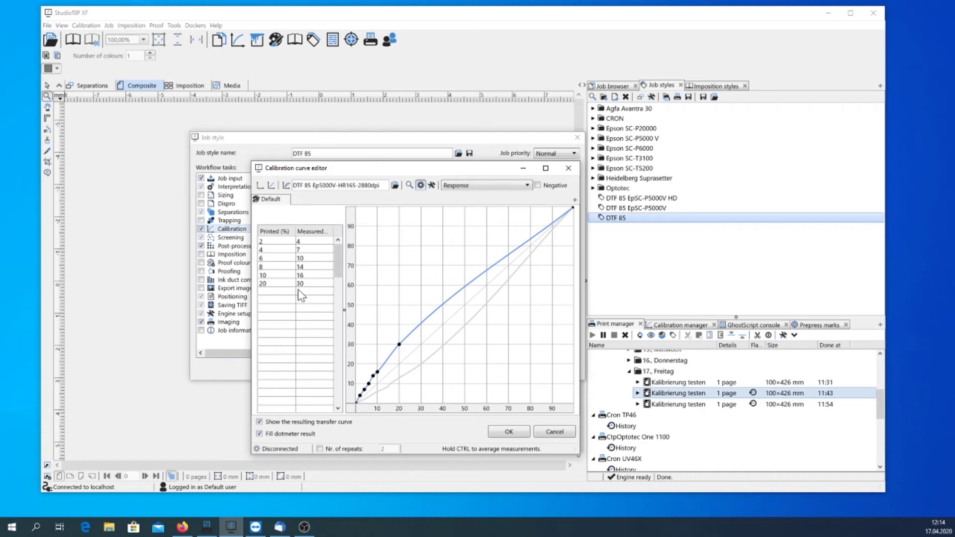
pyautogui.write('40')
pyautogui.press('Tab')
pyautogui.write('42')
pyautogui.press('Tab')
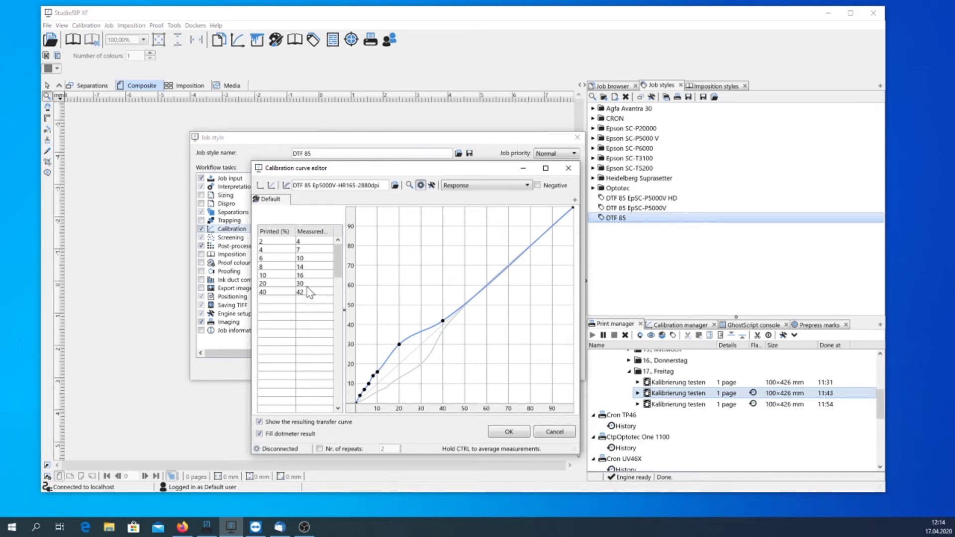
pyautogui.doubleClick(306, 284)
# Correct the 42 row's printed value to 30 and add the pair 40→55
pyautogui.click(273, 297)
pyautogui.press('BackSpace')
pyautogui.write('30')
pyautogui.press('Return')
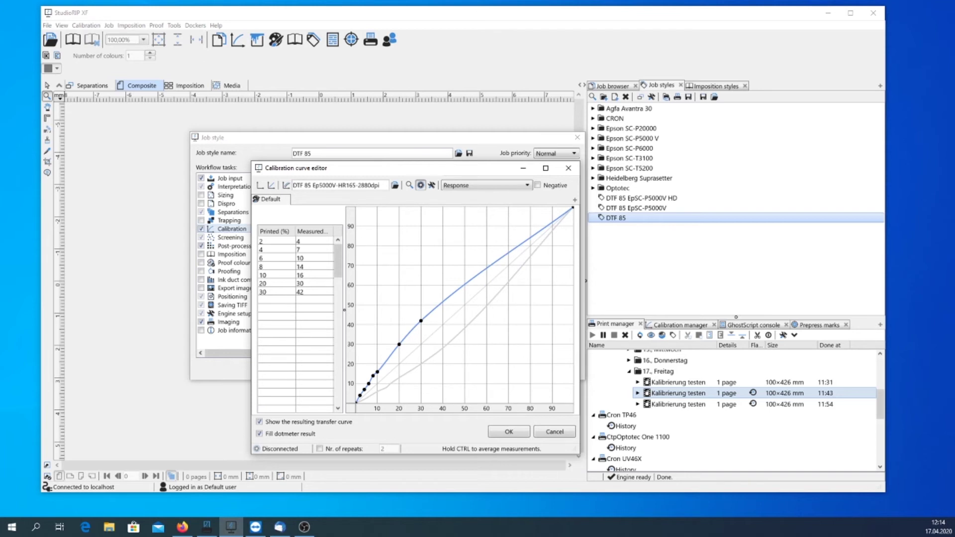
pyautogui.write('40')
pyautogui.press('Tab')
pyautogui.write('55')
pyautogui.press('Return')
# Add measured pairs 50→66, 60→74 and 70→82 to the curve table
pyautogui.write('50')
pyautogui.press('Tab')
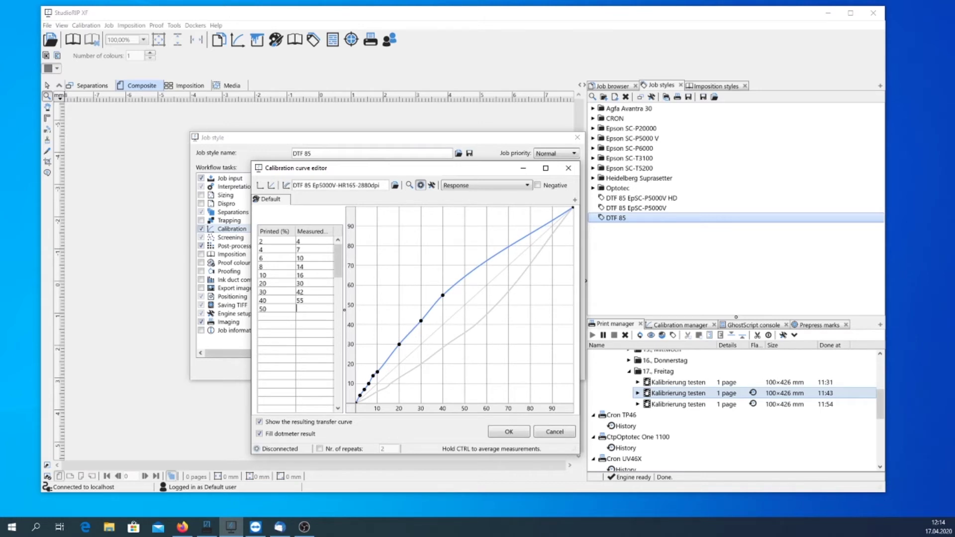
pyautogui.write('66')
pyautogui.press('Return')
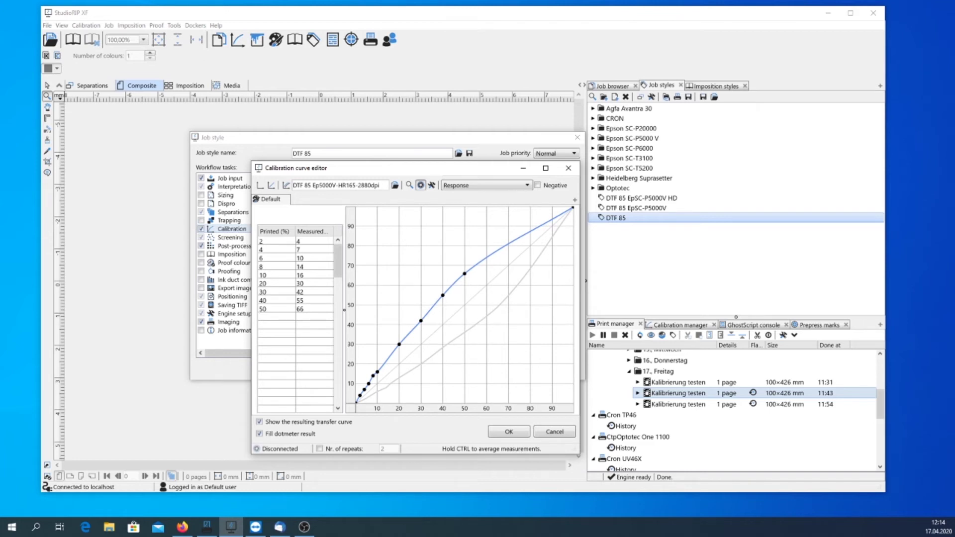
pyautogui.write('60')
pyautogui.press('Tab')
pyautogui.write('74')
pyautogui.press('Return')
pyautogui.write('70')
pyautogui.press('Tab')
pyautogui.write('82')
pyautogui.press('Return')
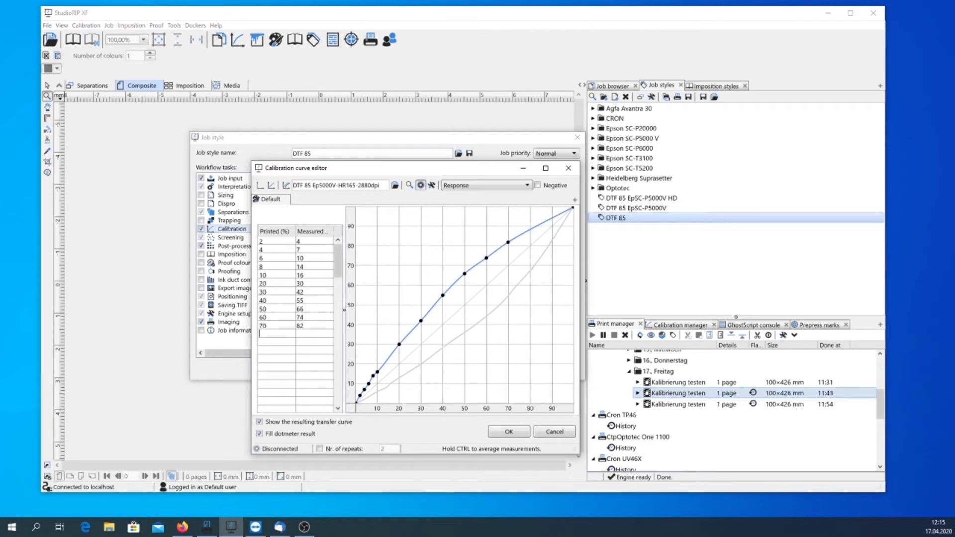
# Add pairs 80→90 and 90→96, then accept the response curve with OK
pyautogui.write('80')
pyautogui.press('Tab')
pyautogui.write('90')
pyautogui.press('Return')
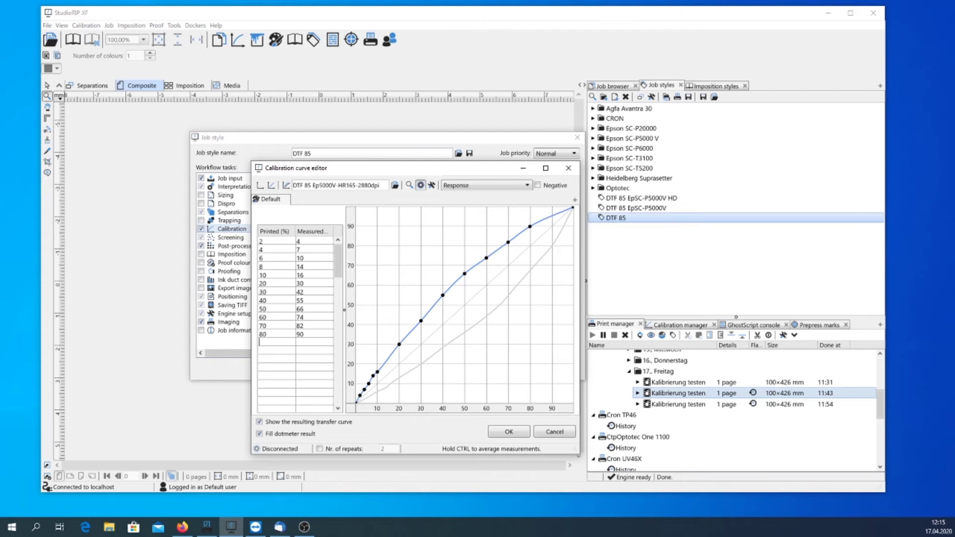
pyautogui.write('92')
pyautogui.press('BackSpace')
pyautogui.write('0')
pyautogui.press('Tab')
pyautogui.press('Return')
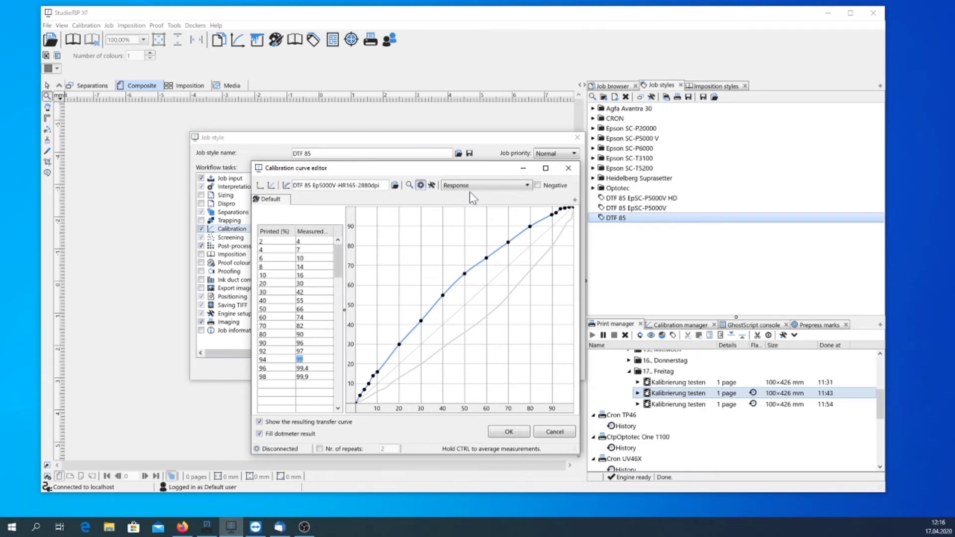
pyautogui.click(505, 430)
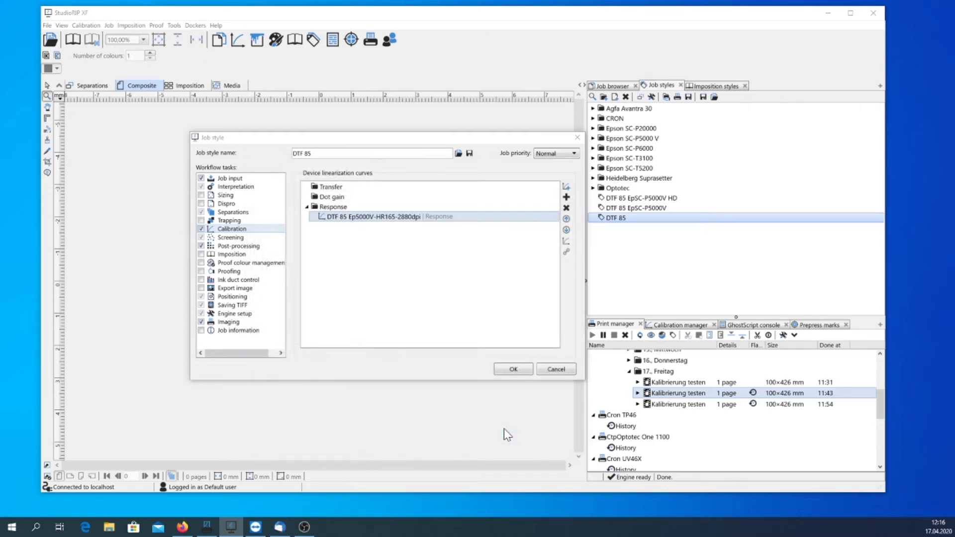
# Close the DTF 85 job style and print a calibrated calibration page
pyautogui.click(508, 371)
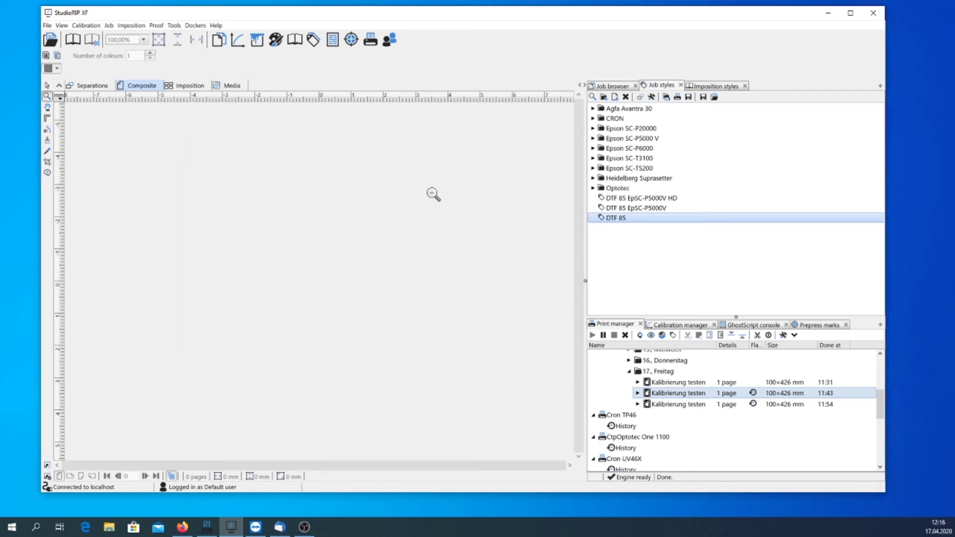
pyautogui.click(86, 25)
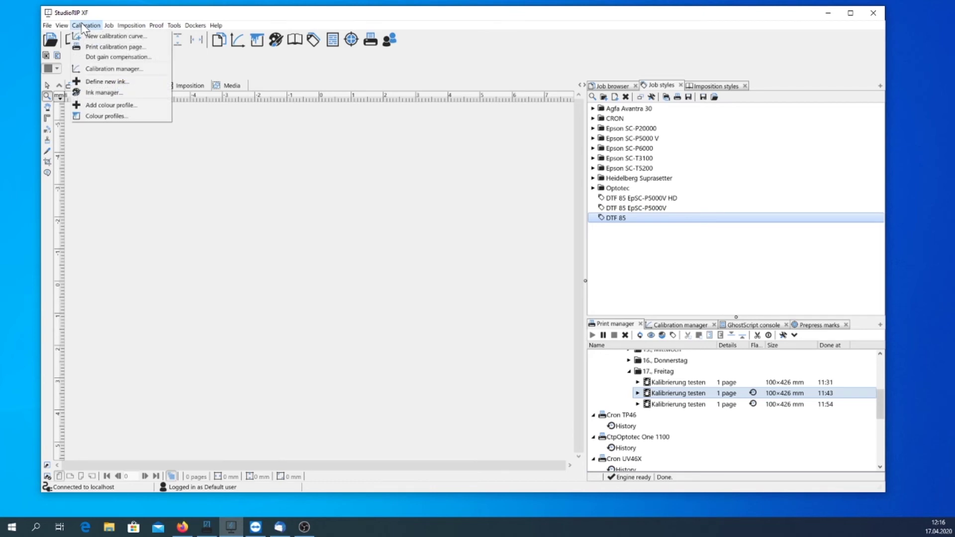
pyautogui.click(99, 47)
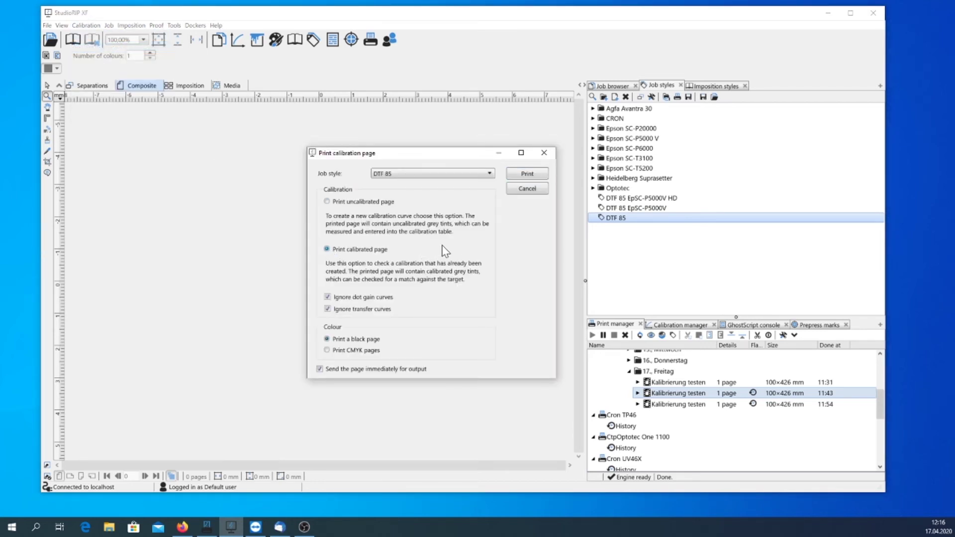
pyautogui.click(527, 175)
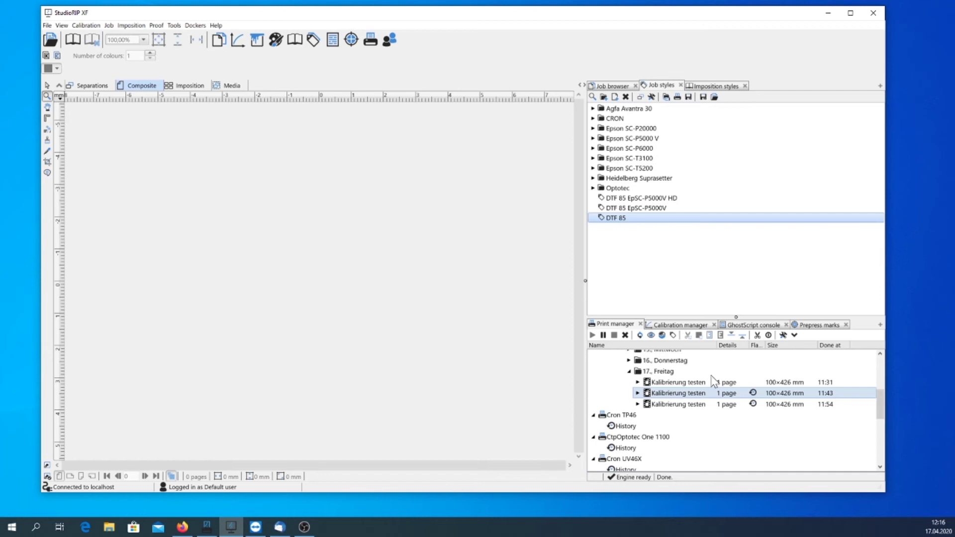
pyautogui.moveTo(882, 408); pyautogui.dragTo(879, 370)
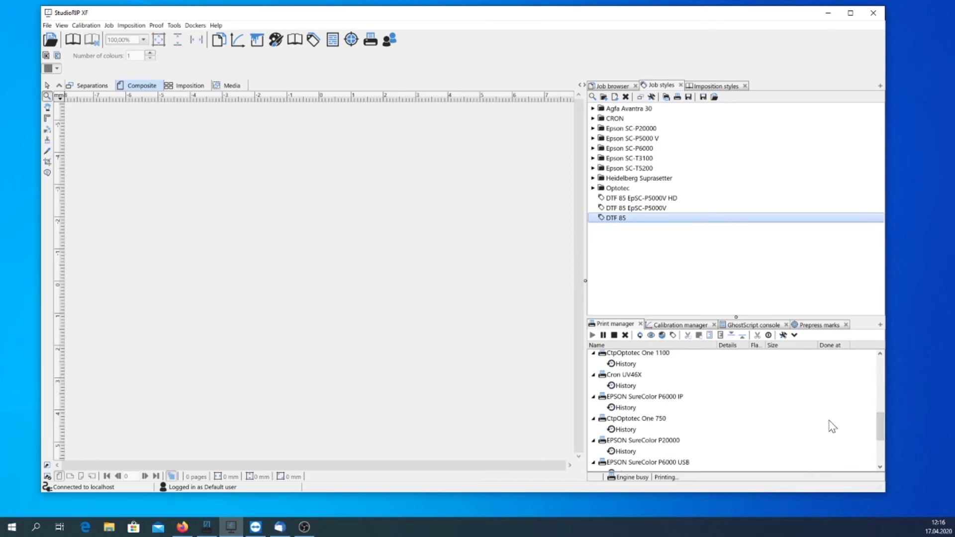
pyautogui.click(881, 469)
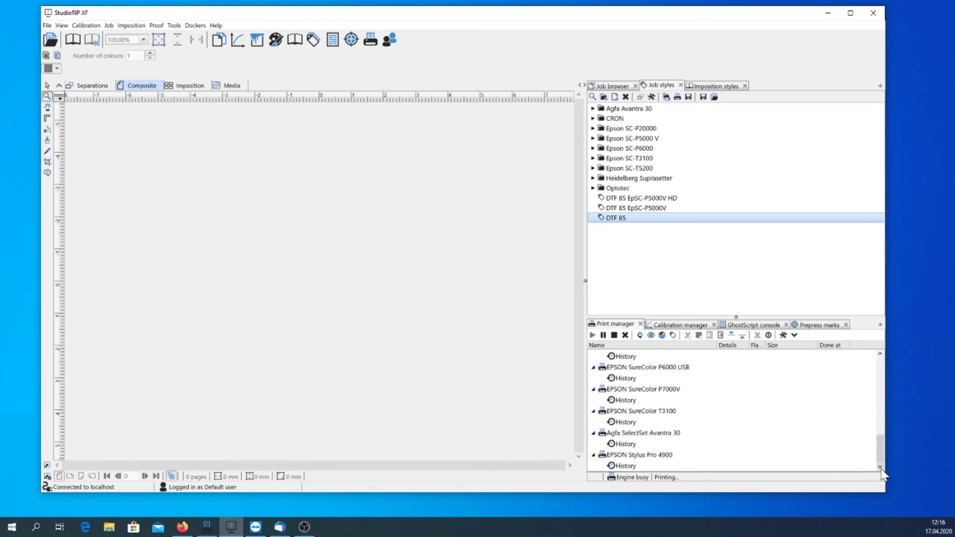